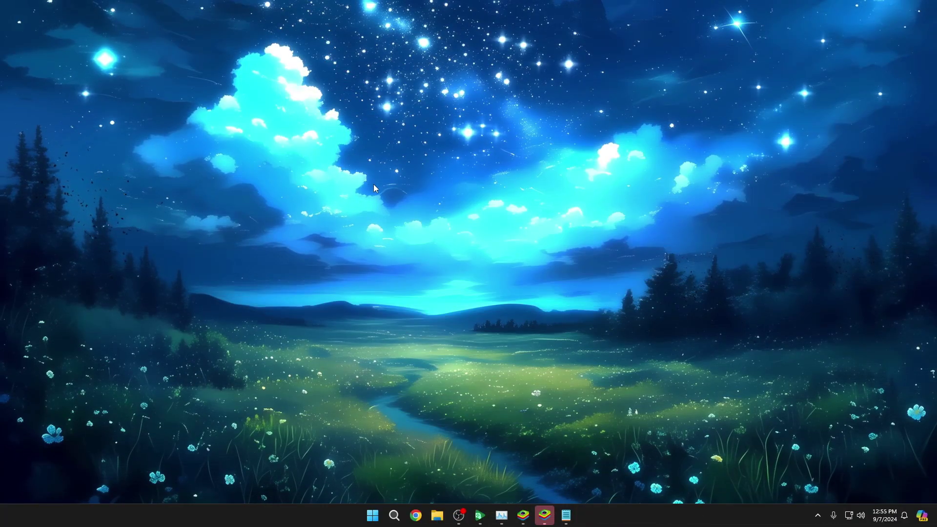
Step: Open Windows Settings at System > Sound and scroll down to the advanced sound options
right_click(373, 515)
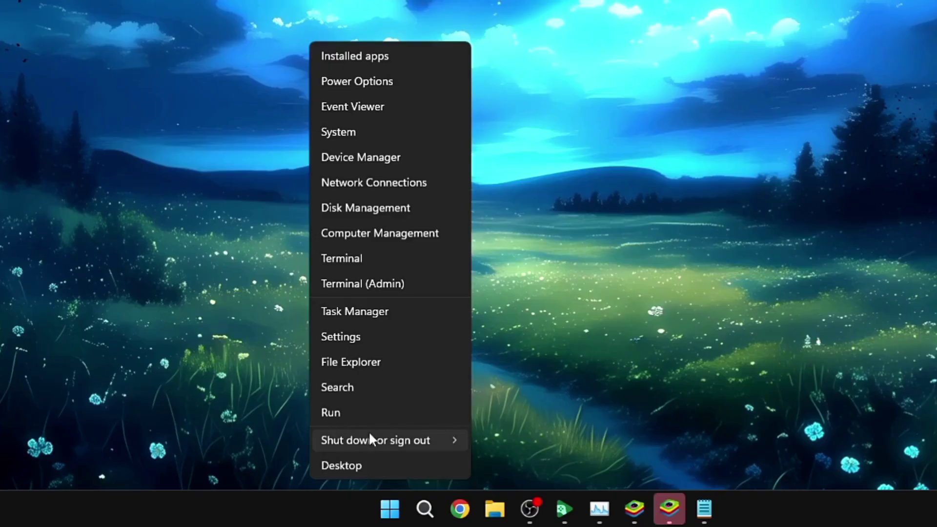
click(368, 338)
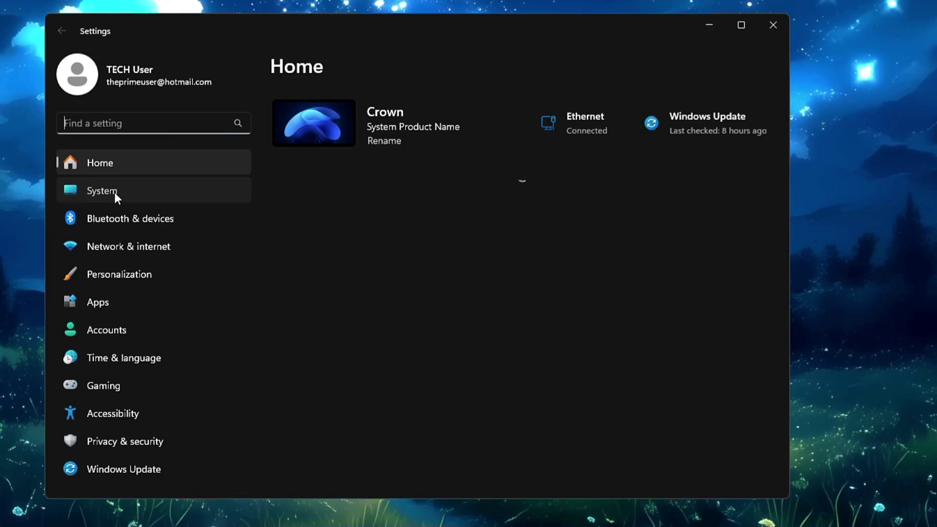
click(115, 193)
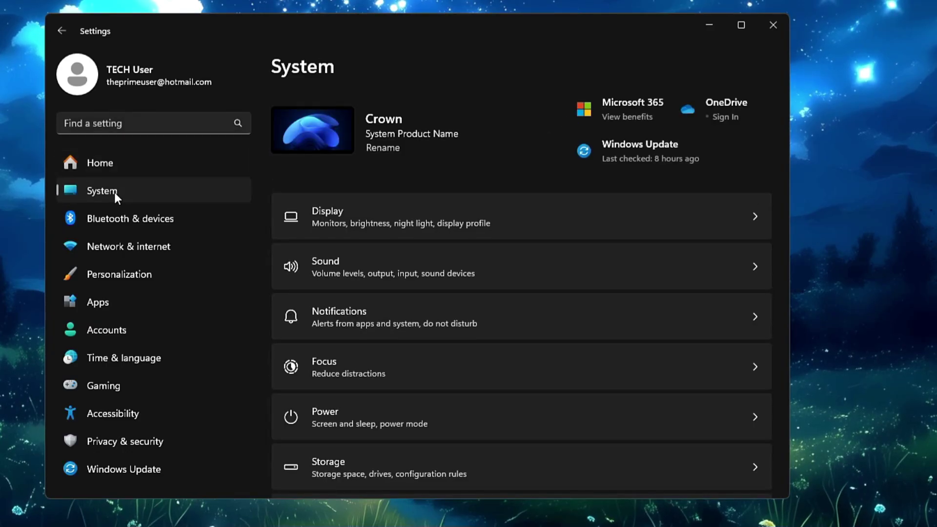
click(340, 274)
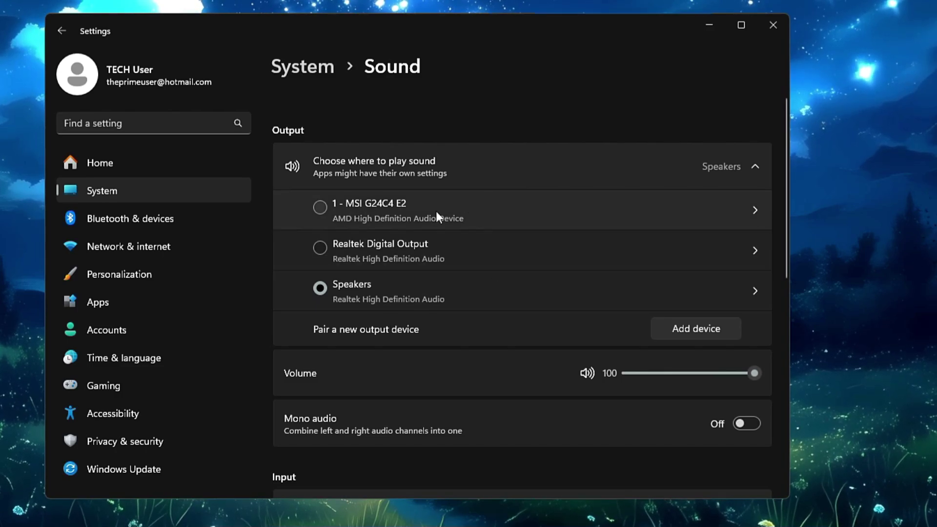
scroll(435, 311, down, 2)
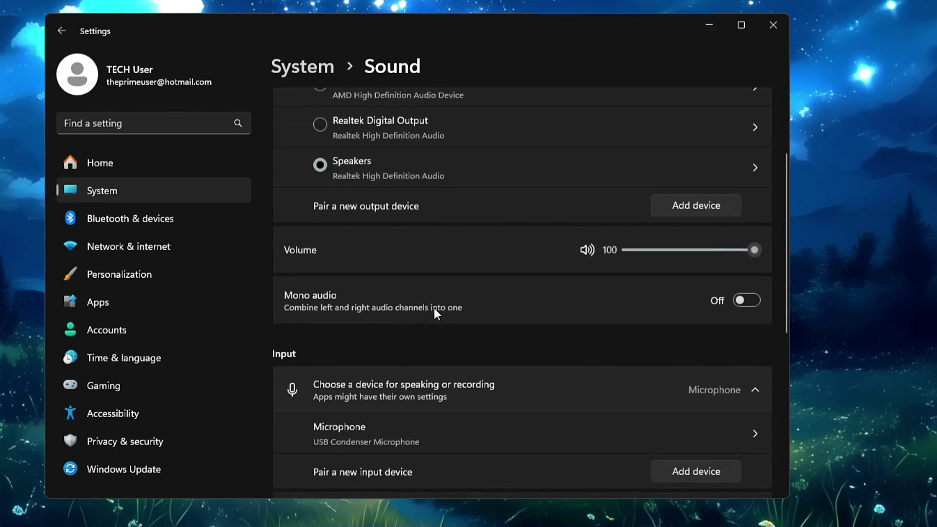
scroll(435, 308, down, 4)
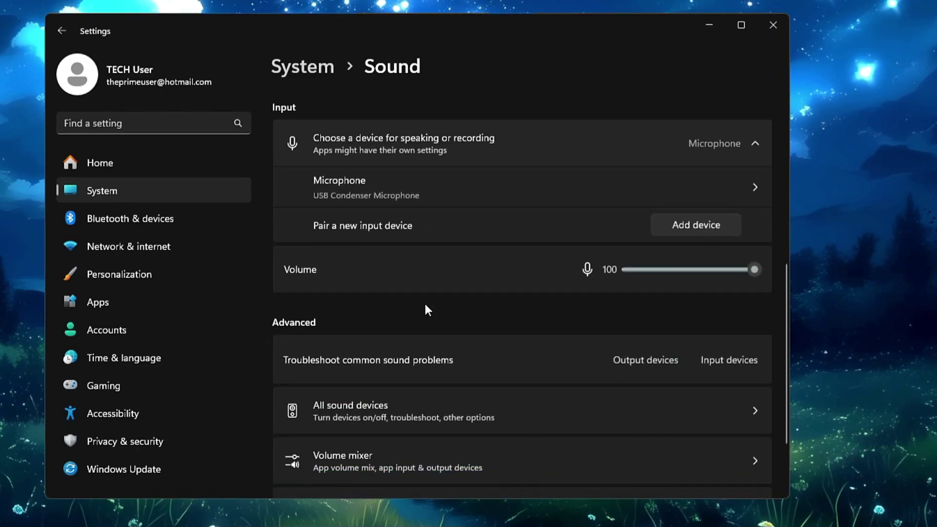
scroll(402, 279, down, 2)
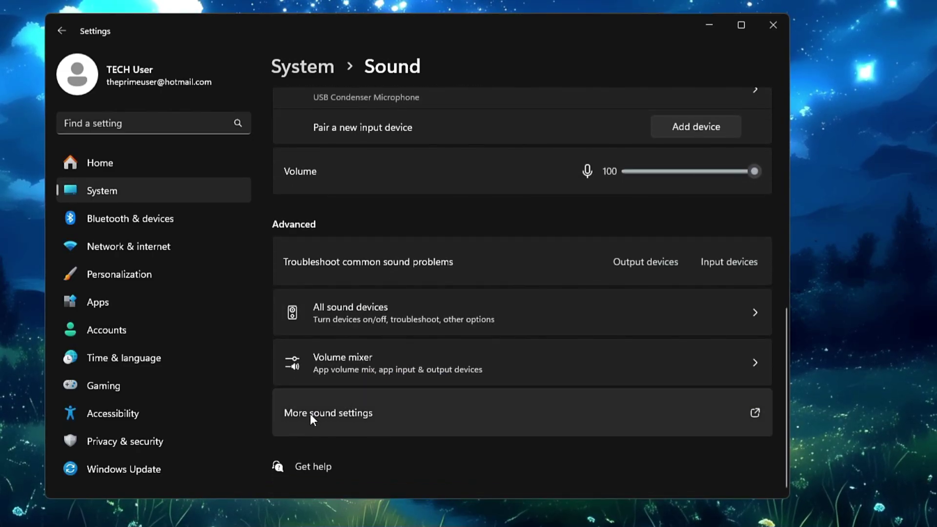
Step: Open the classic Sound panel, move it to the screen centre, and open the Speakers properties
click(326, 414)
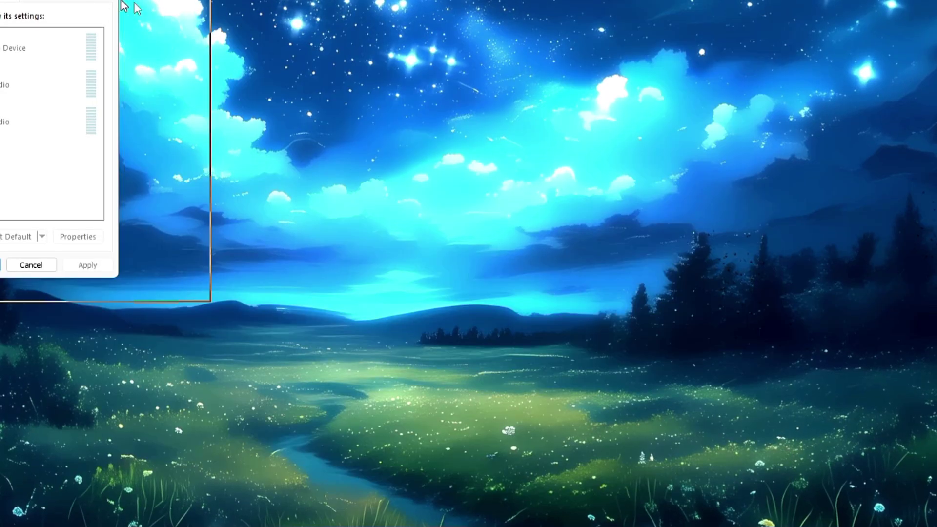
drag(136, 6, 454, 66)
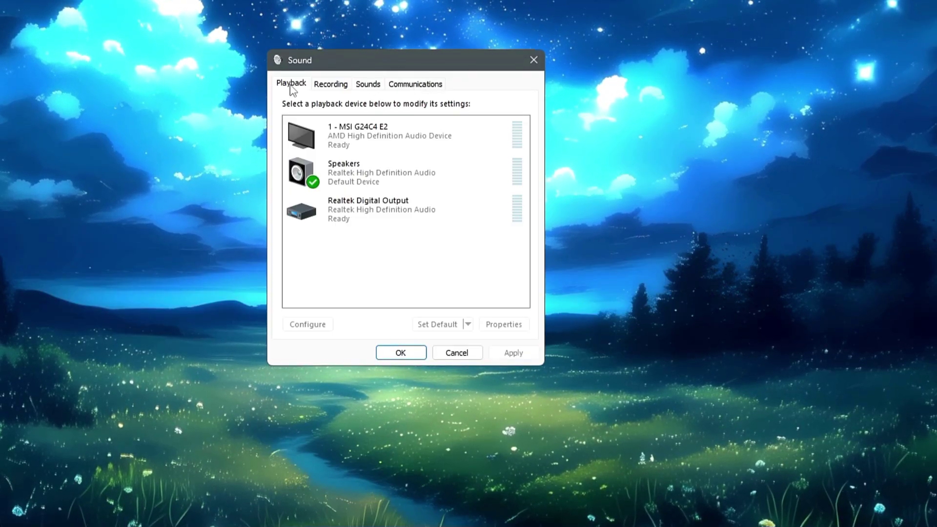
click(340, 175)
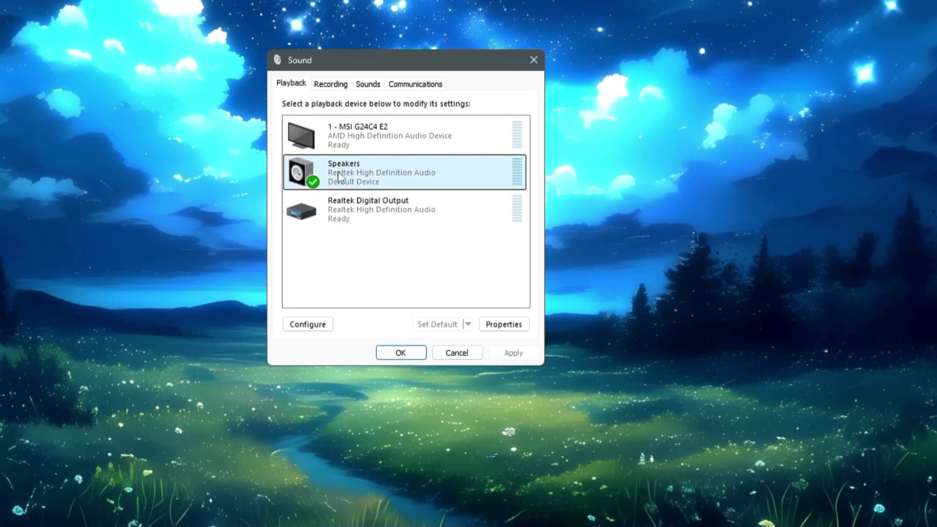
right_click(374, 171)
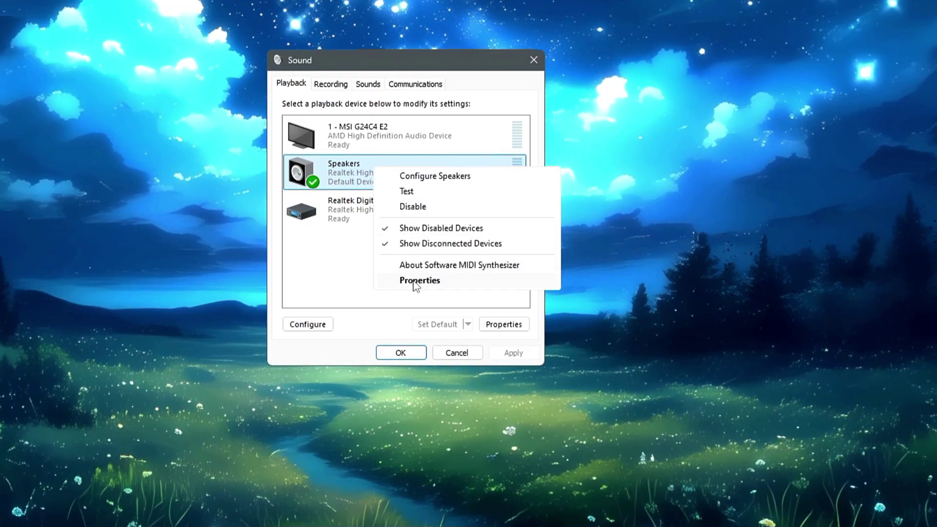
click(417, 282)
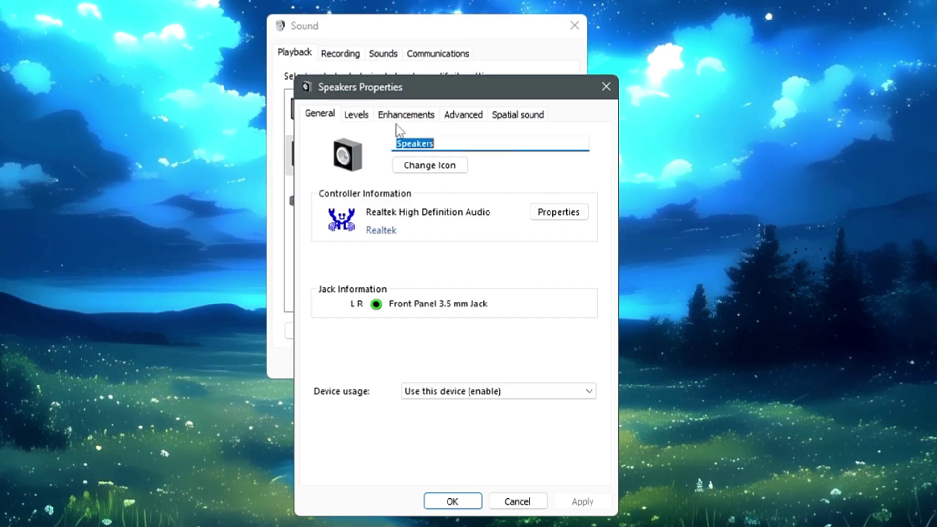
Step: On the Enhancements tab, switch Disable all sound effects on and then back off
click(413, 121)
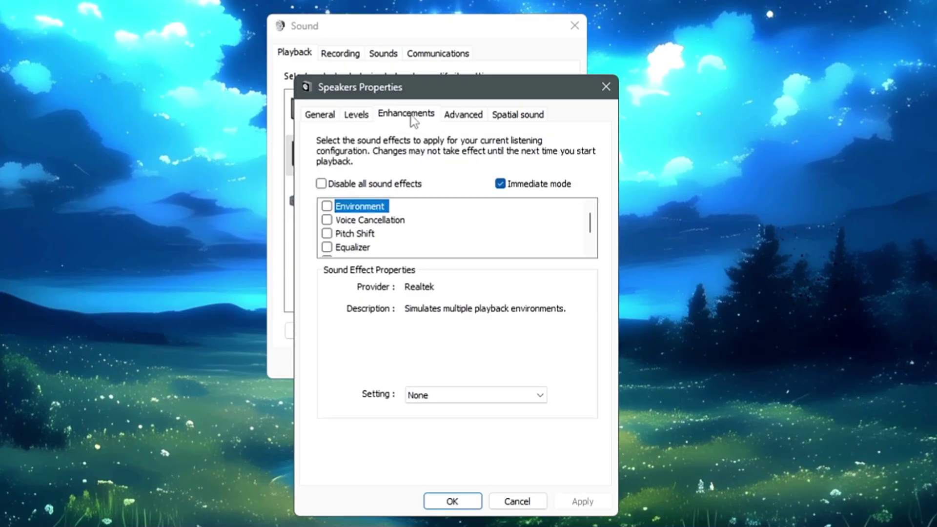
click(321, 184)
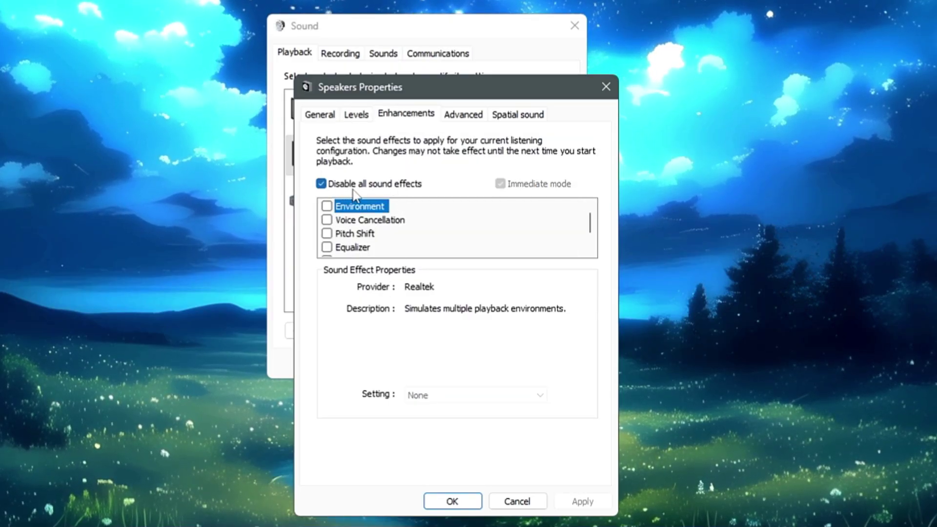
click(390, 185)
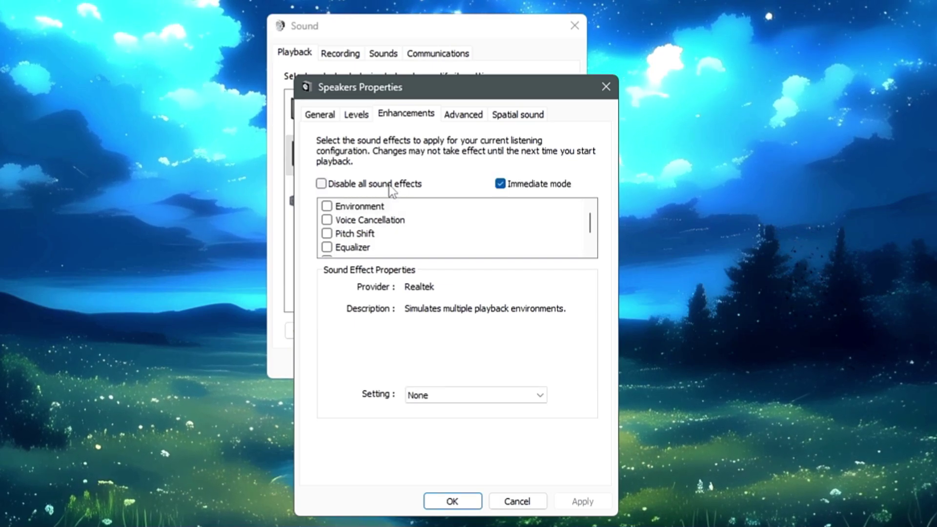
Step: Read each effect's description, from Voice Cancellation to Loudness Equalization, then switch to the music player
click(358, 207)
click(360, 223)
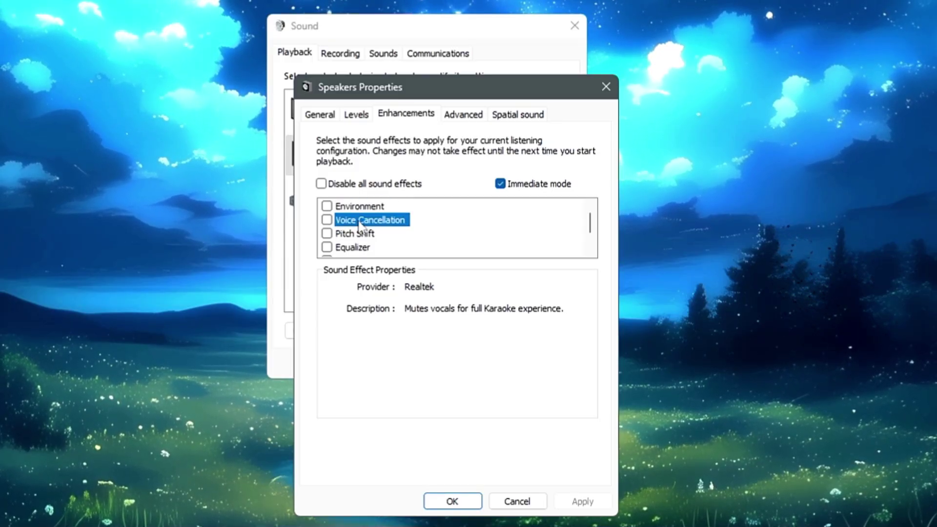
click(361, 235)
click(361, 249)
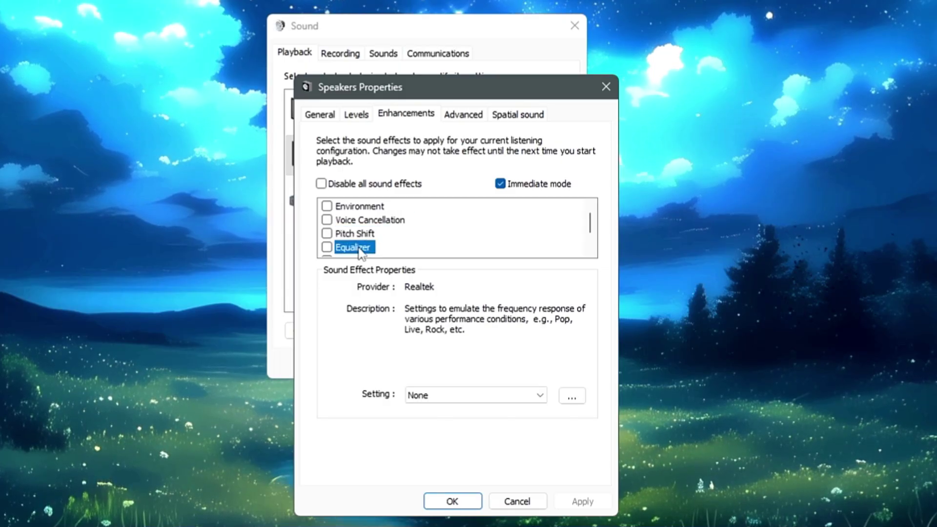
scroll(360, 250, down, 1)
click(373, 236)
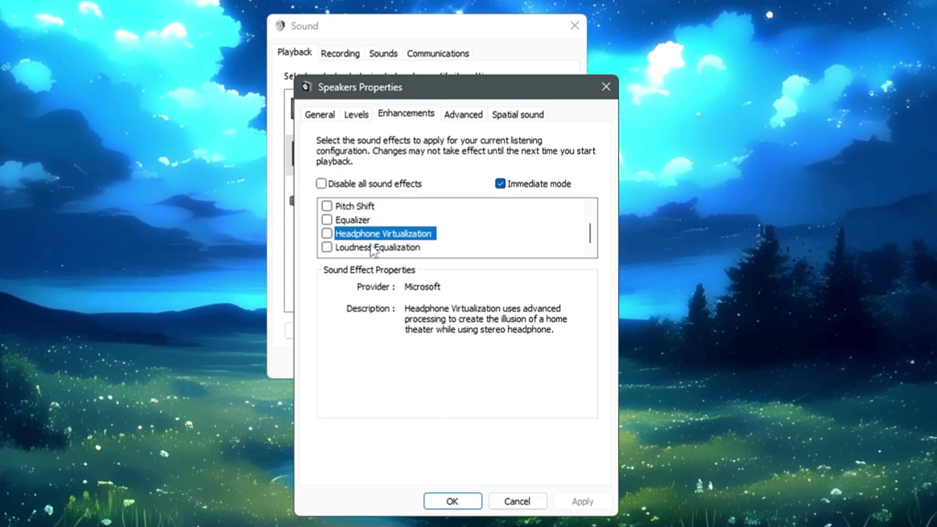
click(373, 248)
scroll(370, 252, up, 1)
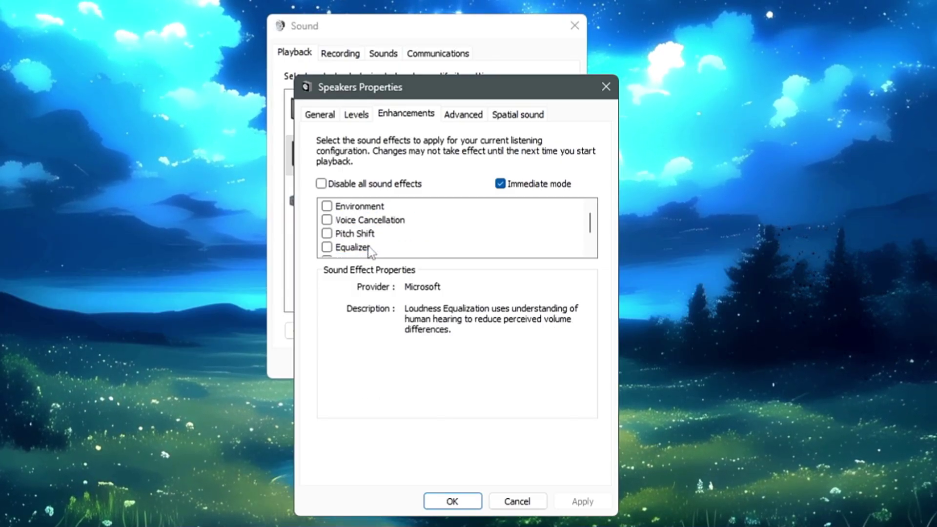
click(364, 209)
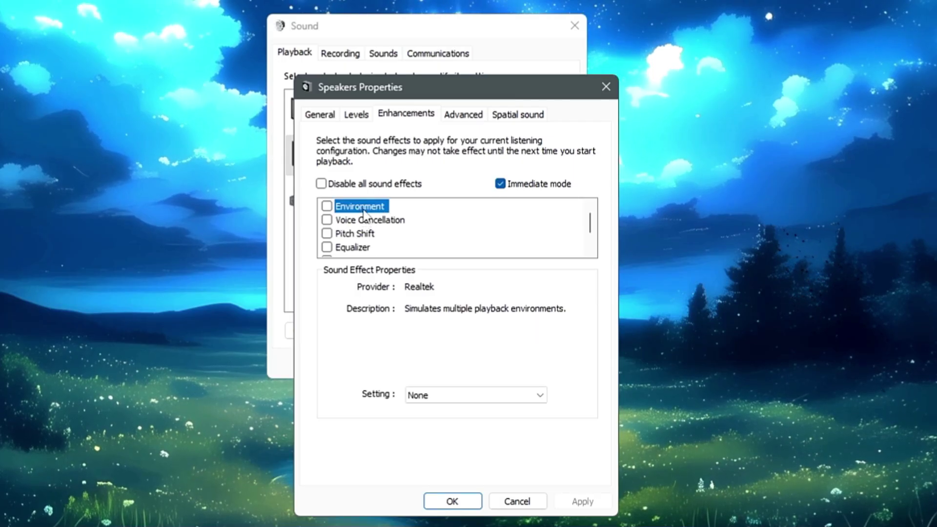
key(alt+Tab)
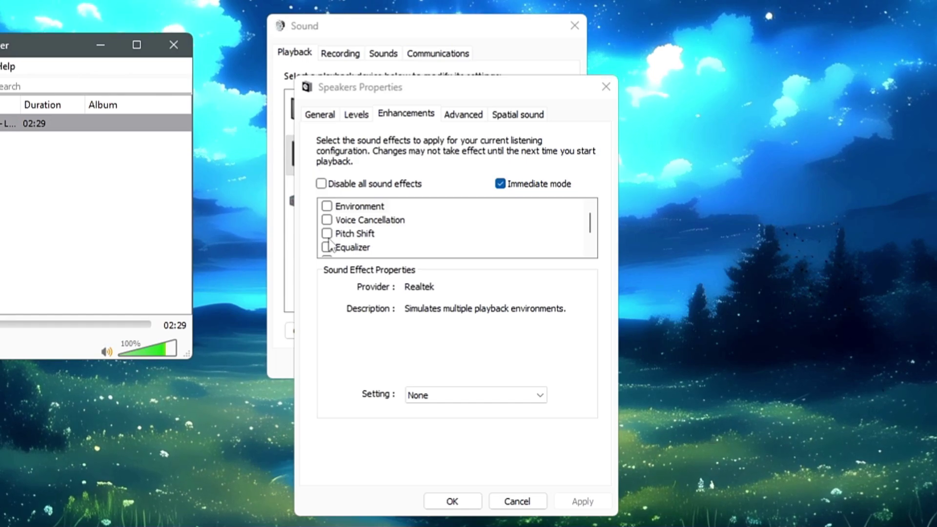
Step: Enable the Environment effect with the music player brought to the front
click(326, 210)
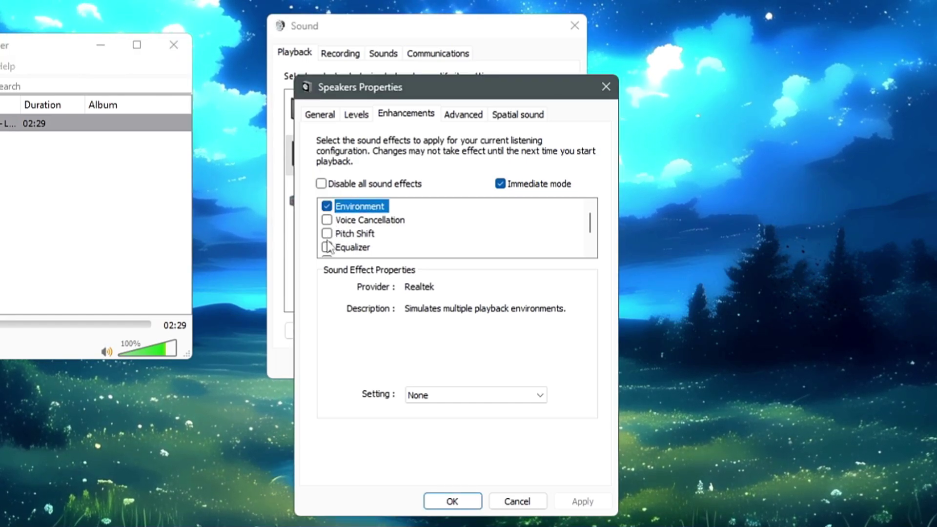
click(326, 210)
click(129, 255)
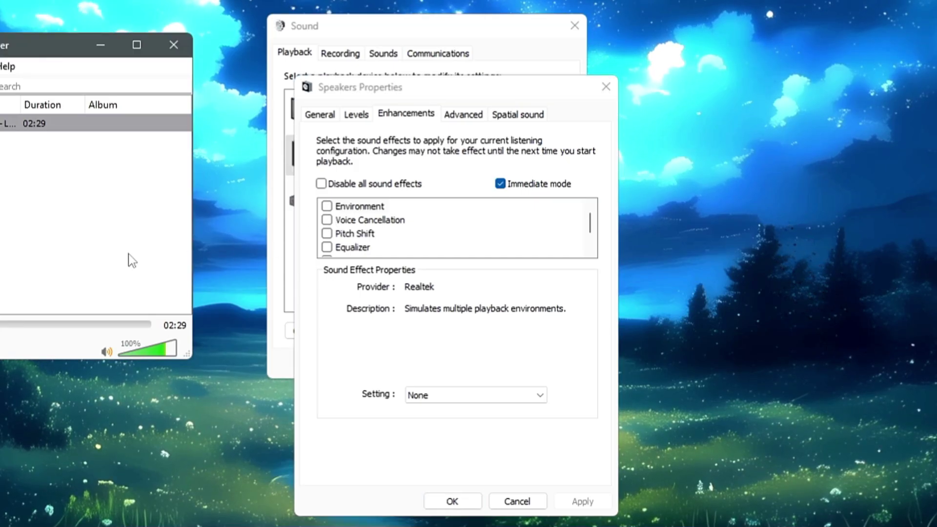
click(329, 206)
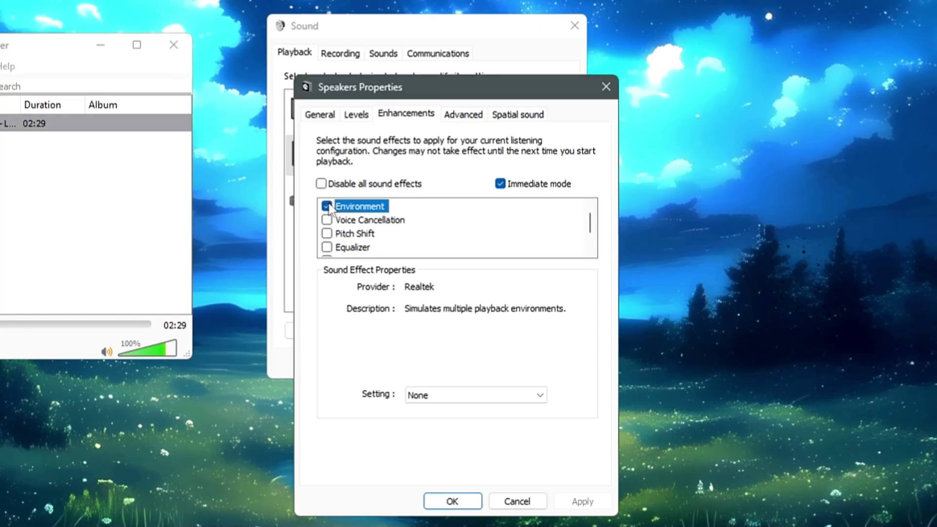
click(444, 396)
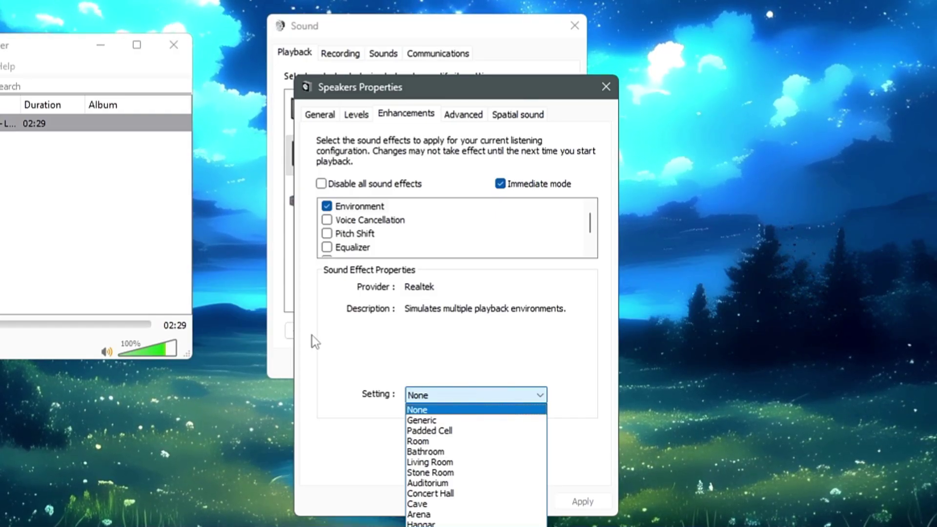
click(132, 230)
Step: Try the Generic, Padded Cell, Room, Bathroom and City presets, then set Environment to None
click(433, 396)
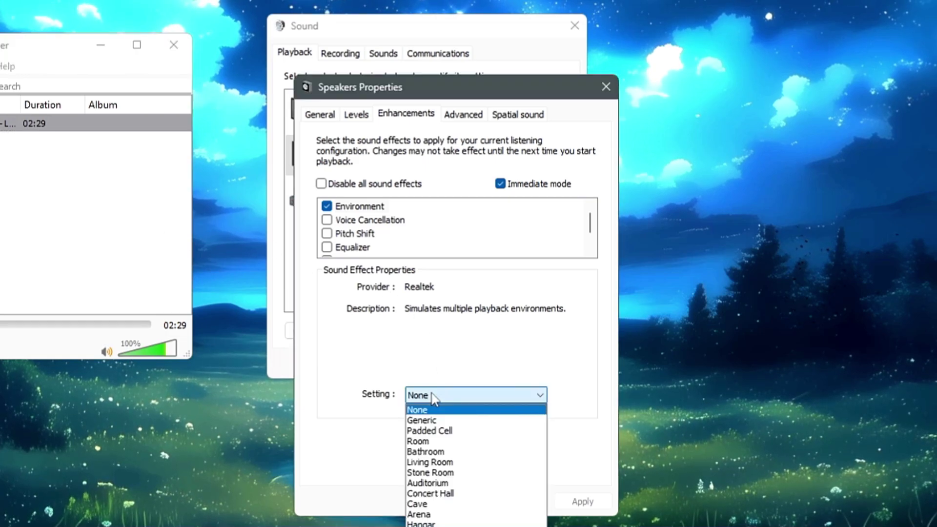
click(432, 420)
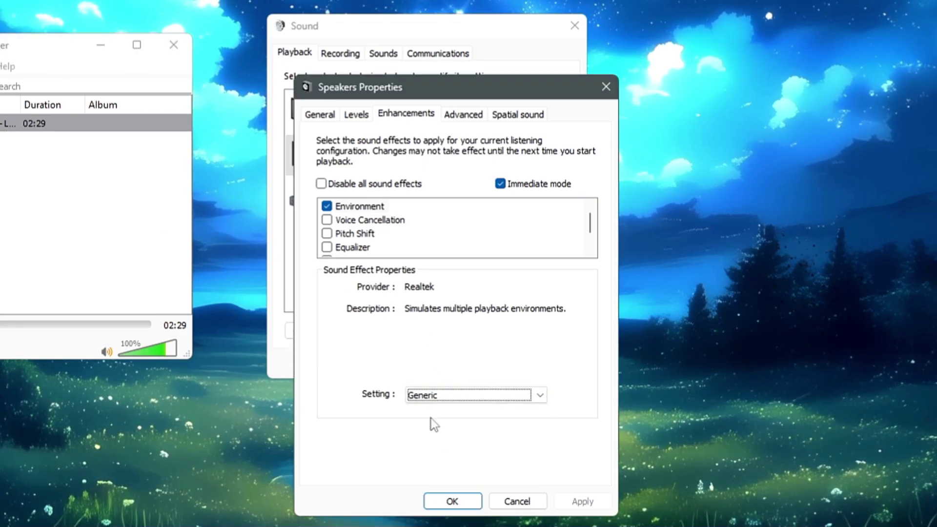
click(449, 398)
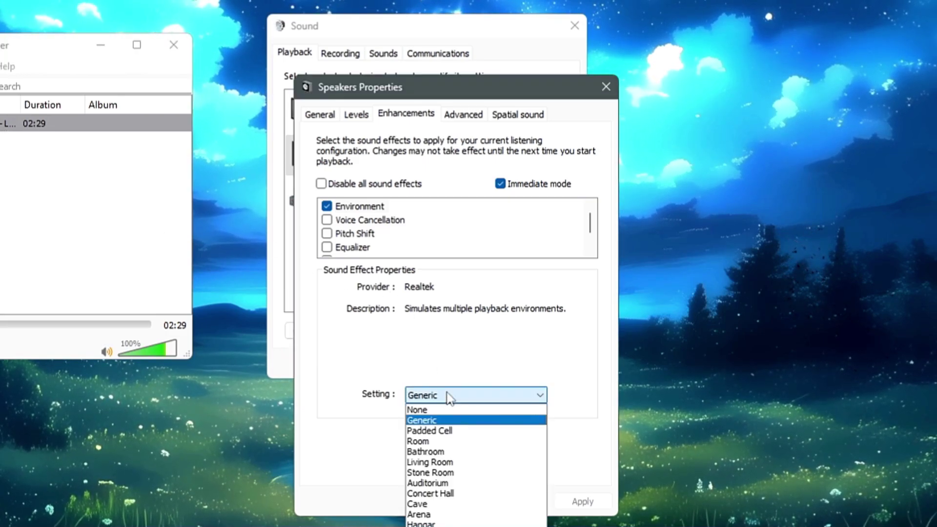
click(431, 431)
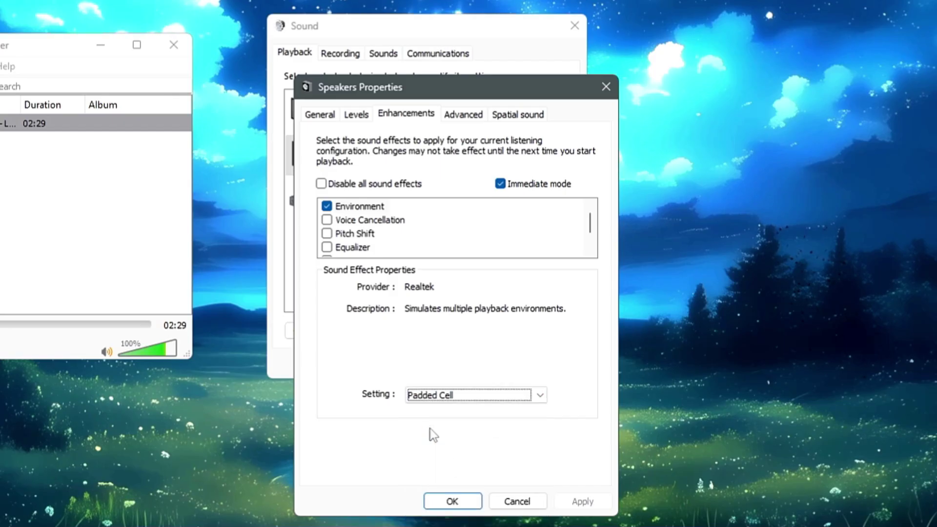
click(449, 402)
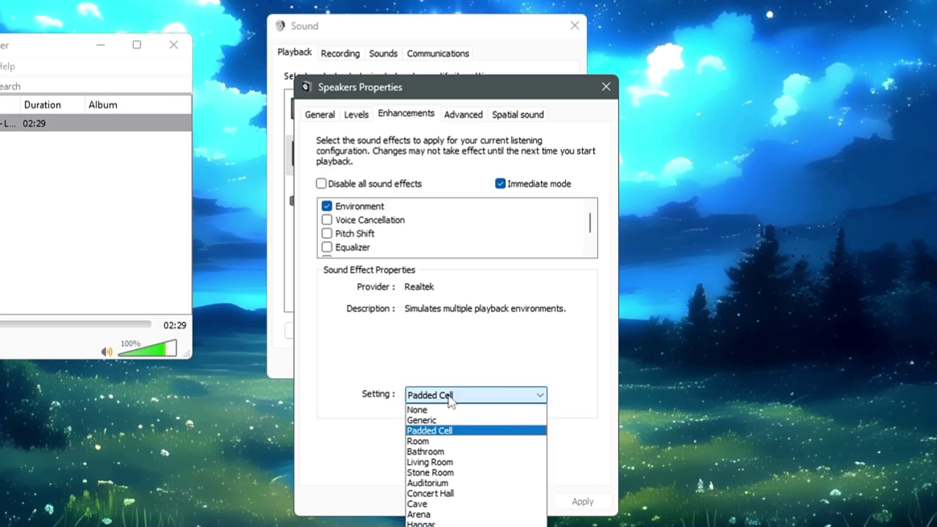
click(420, 441)
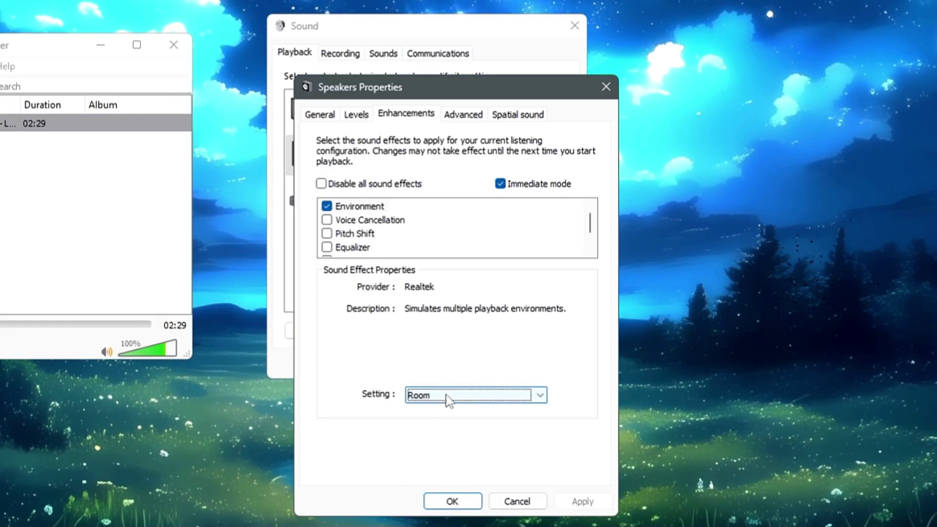
click(446, 394)
click(437, 450)
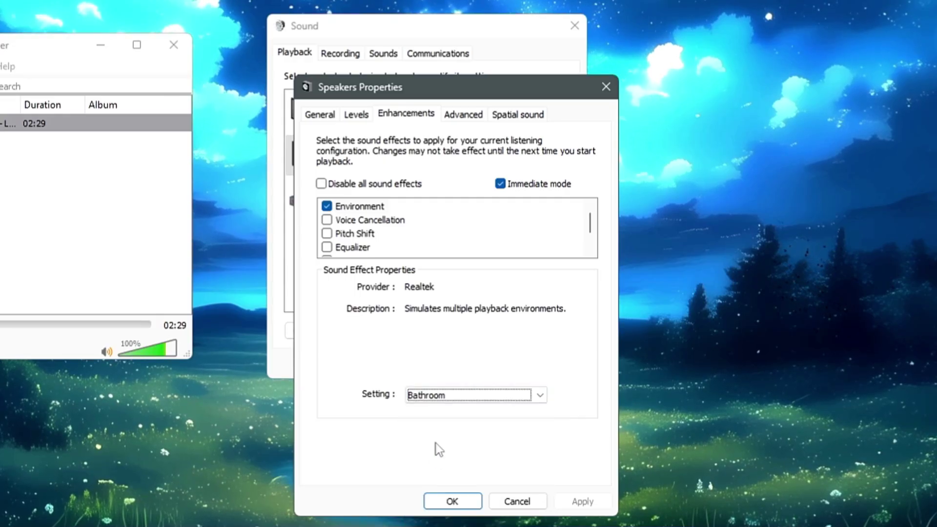
click(455, 402)
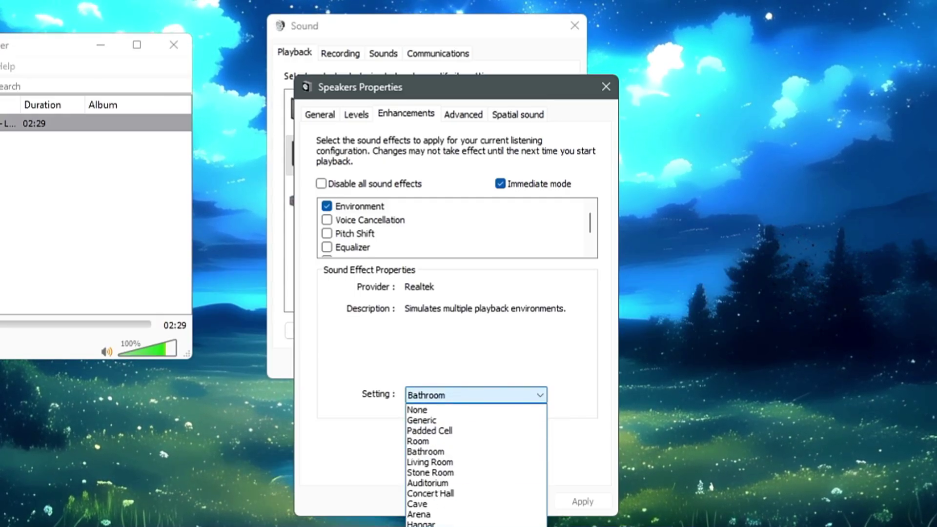
click(427, 526)
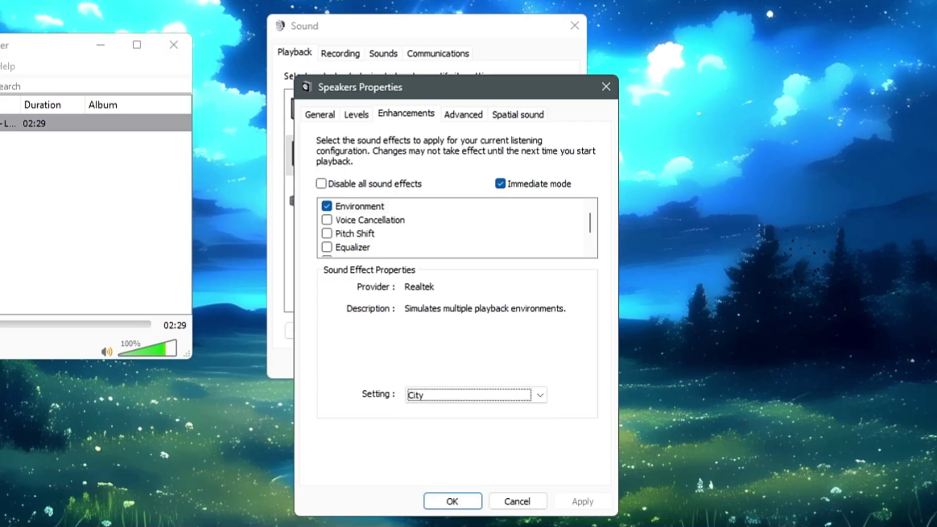
click(465, 399)
click(433, 410)
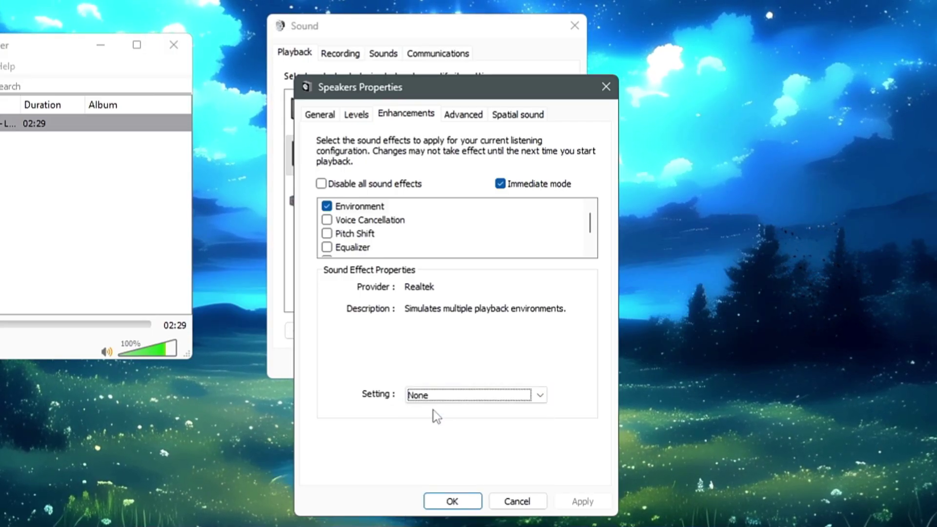
Step: Turn off Environment, enable Voice Cancellation, and try Pitch Shift at -4, +1 and 0 before disabling it
click(327, 207)
click(327, 220)
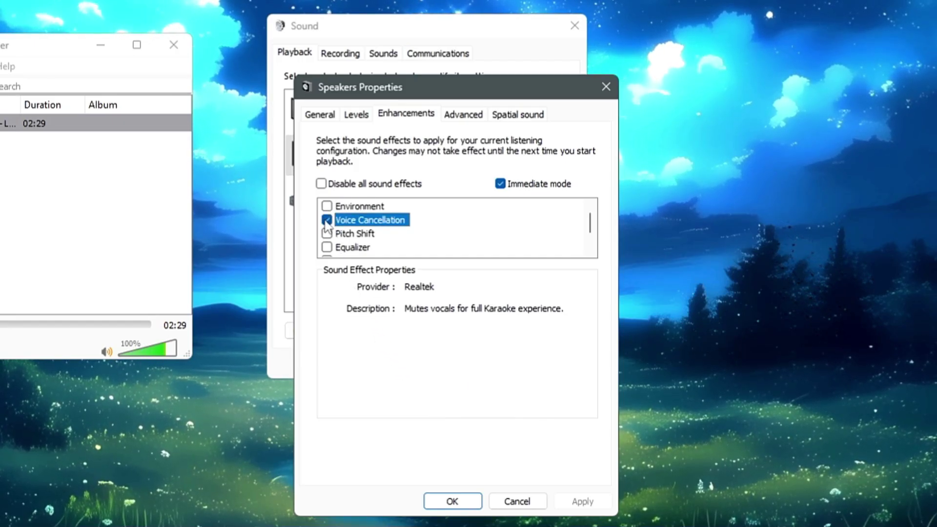
click(327, 234)
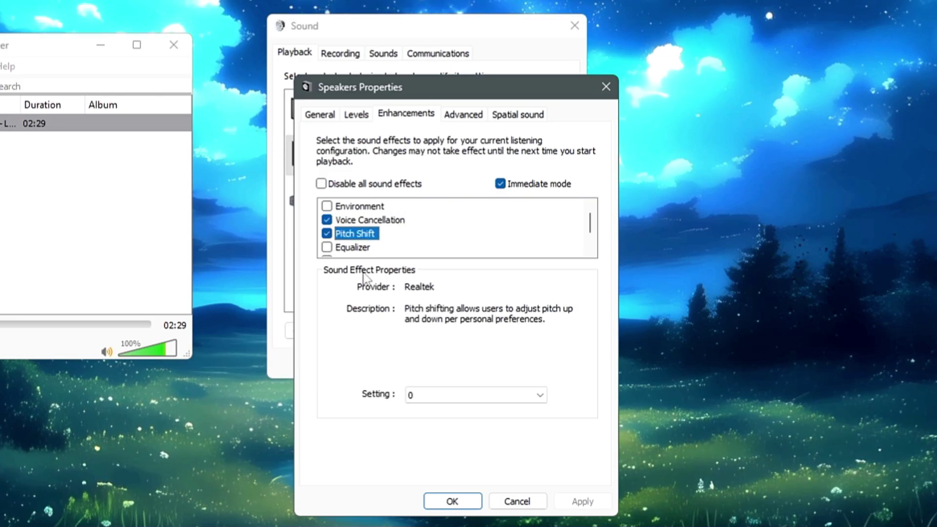
click(448, 396)
click(427, 493)
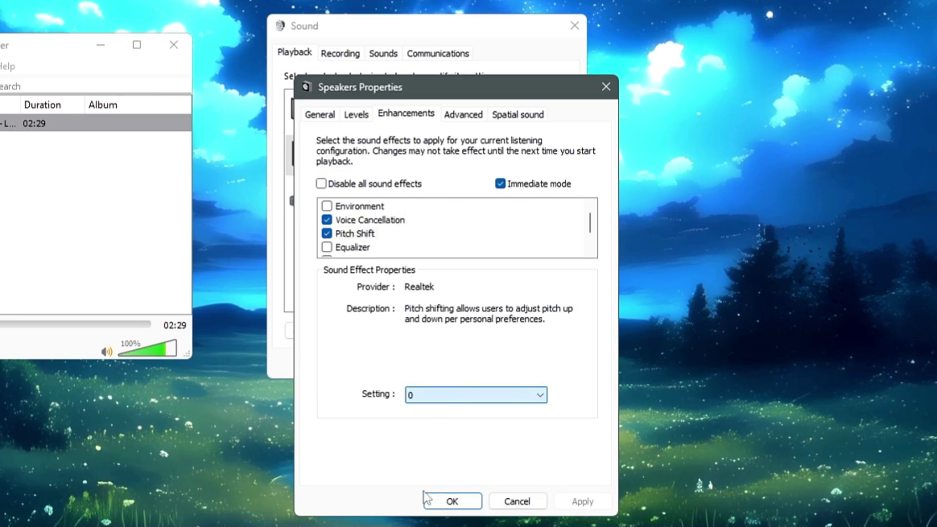
click(436, 395)
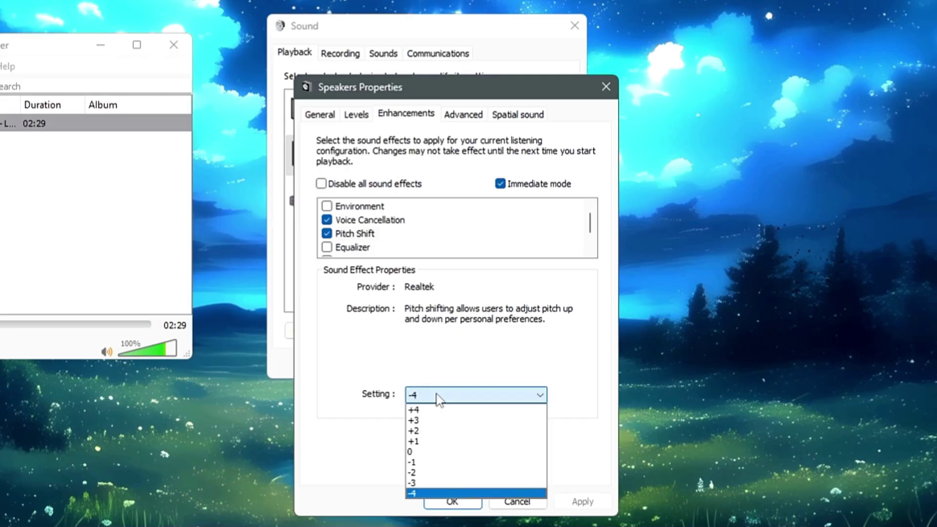
click(421, 441)
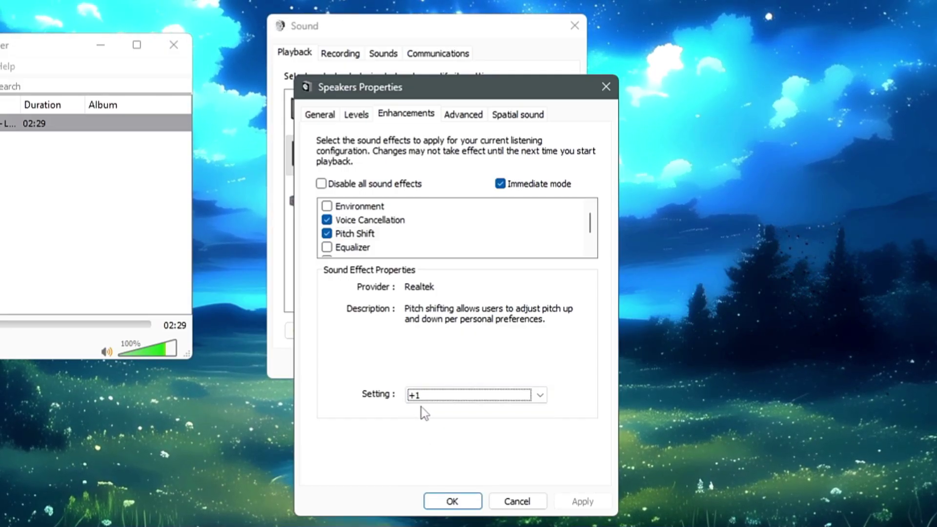
click(423, 398)
click(421, 450)
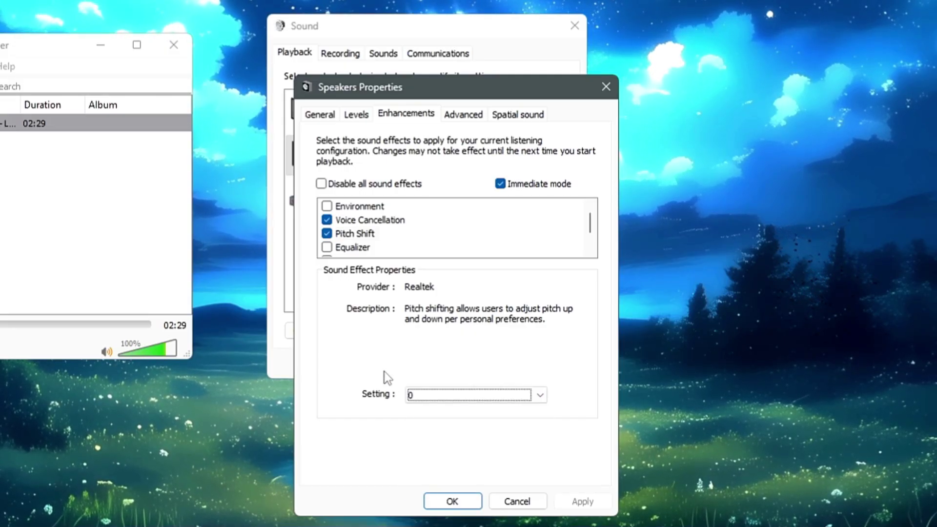
click(327, 233)
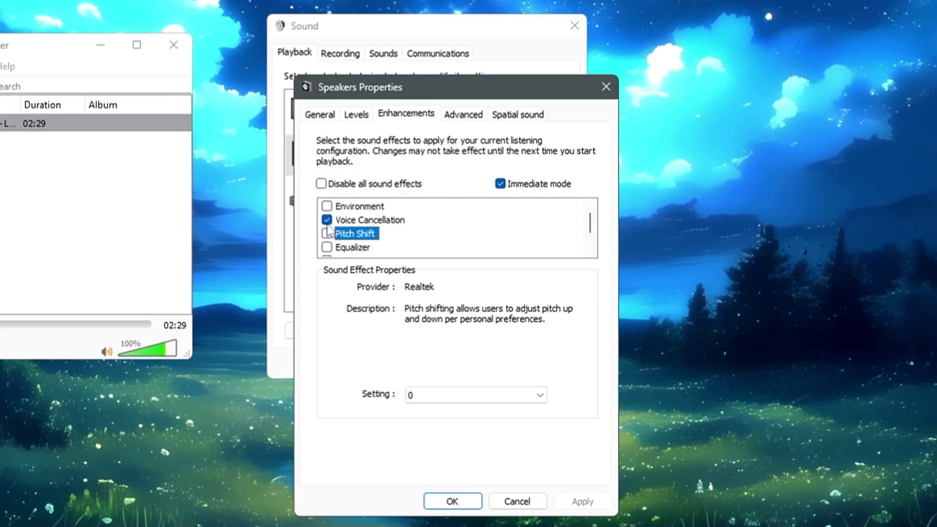
Step: Turn off Voice Cancellation, enable Equalizer and choose the Pop preset, then Bass
click(327, 220)
scroll(325, 242, down, 1)
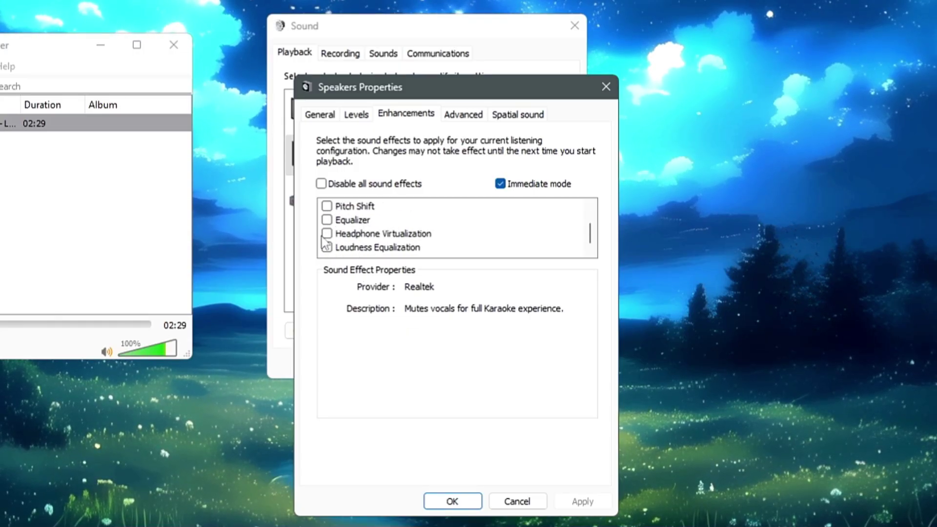
click(327, 220)
click(449, 396)
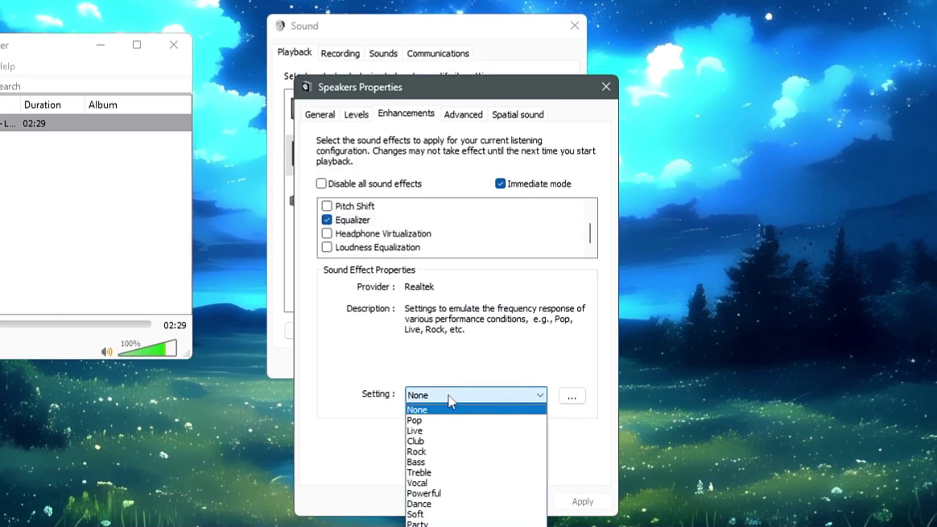
click(436, 420)
click(441, 395)
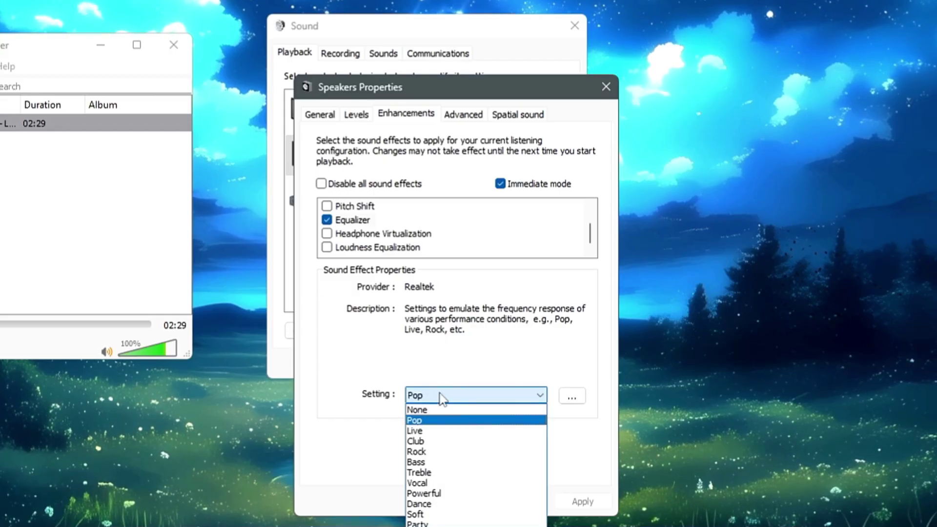
click(434, 461)
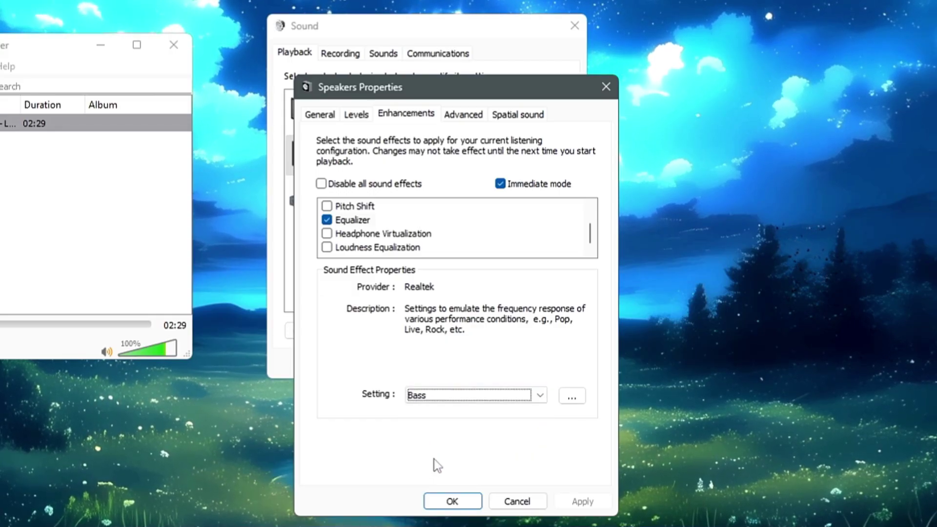
Step: Raise the 16k and 8k bands in Graphic EQ, save the curve as preset '#', and close it
click(571, 399)
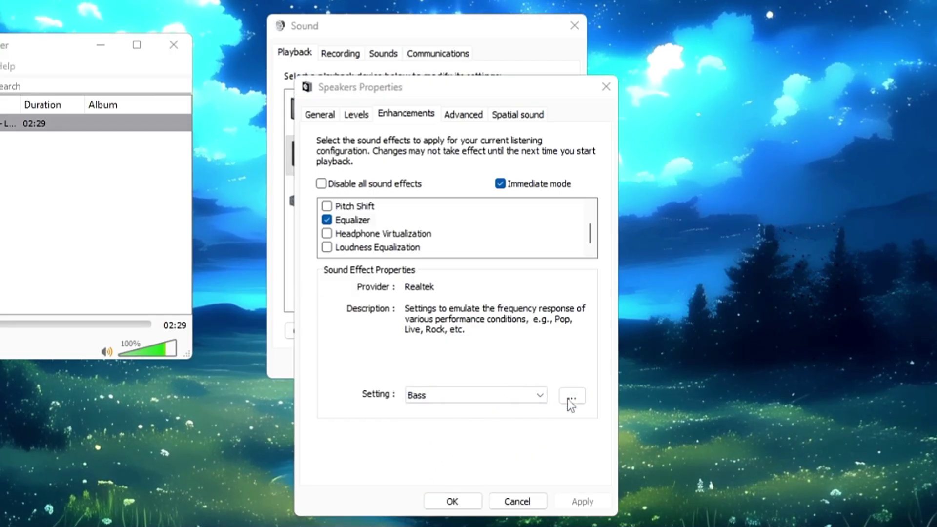
drag(569, 219, 577, 181)
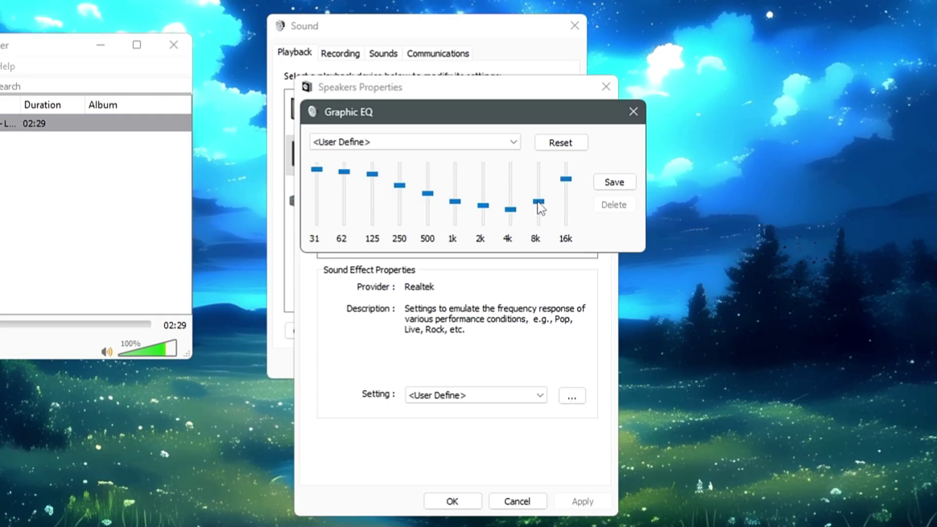
drag(538, 211, 547, 179)
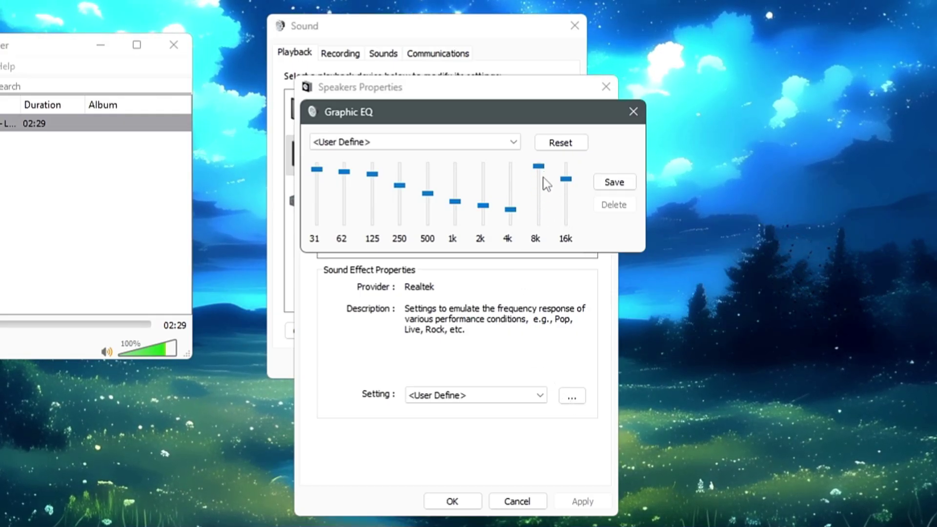
click(605, 188)
text(#)
click(422, 282)
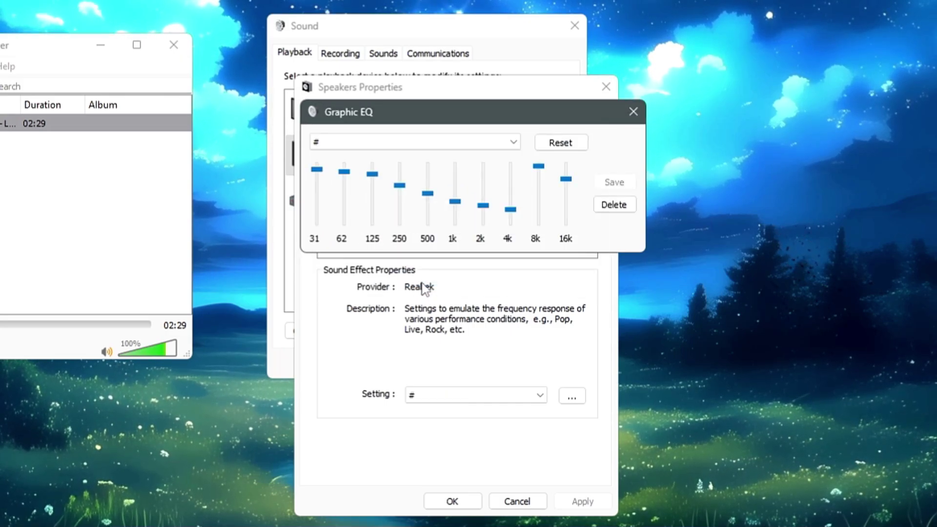
click(633, 112)
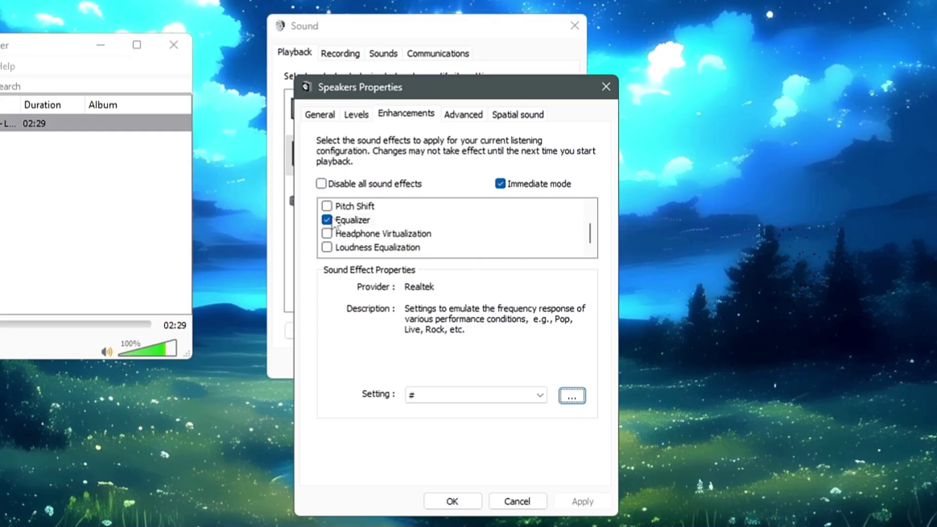
Step: Turn off Equalizer, try Headphone Virtualization, enable Loudness Equalization, and test playback in the music player
click(327, 220)
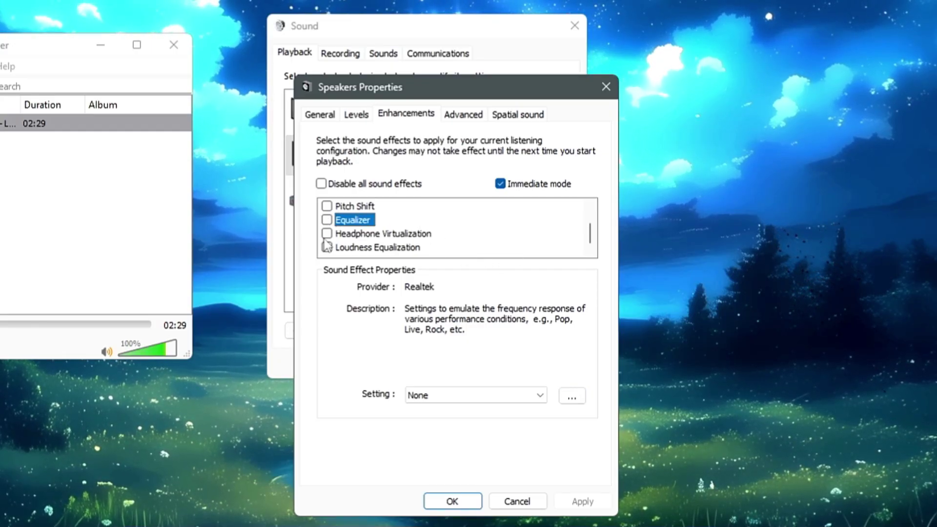
click(327, 234)
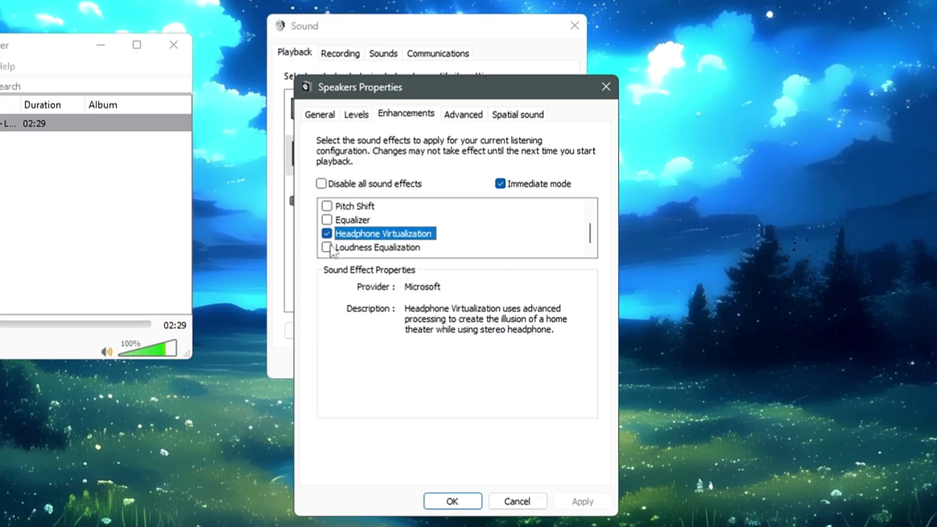
click(327, 247)
click(327, 234)
click(333, 248)
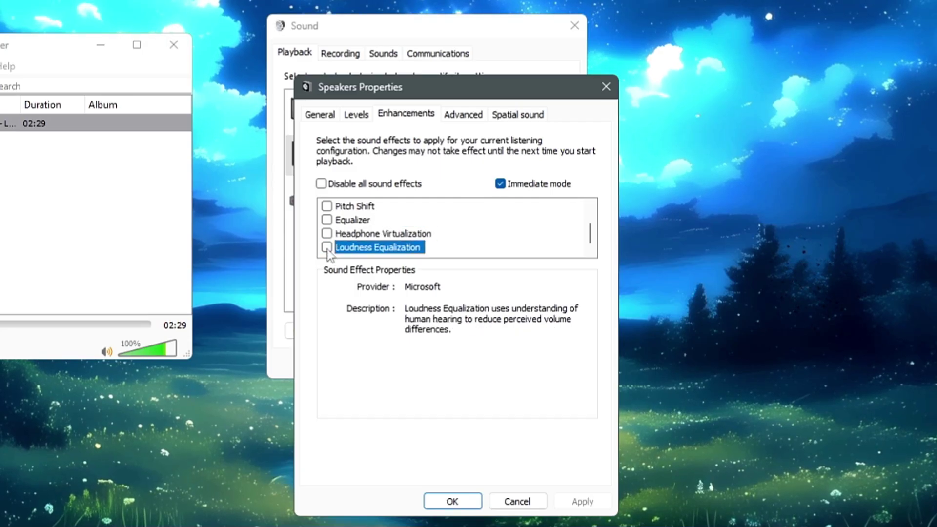
click(110, 291)
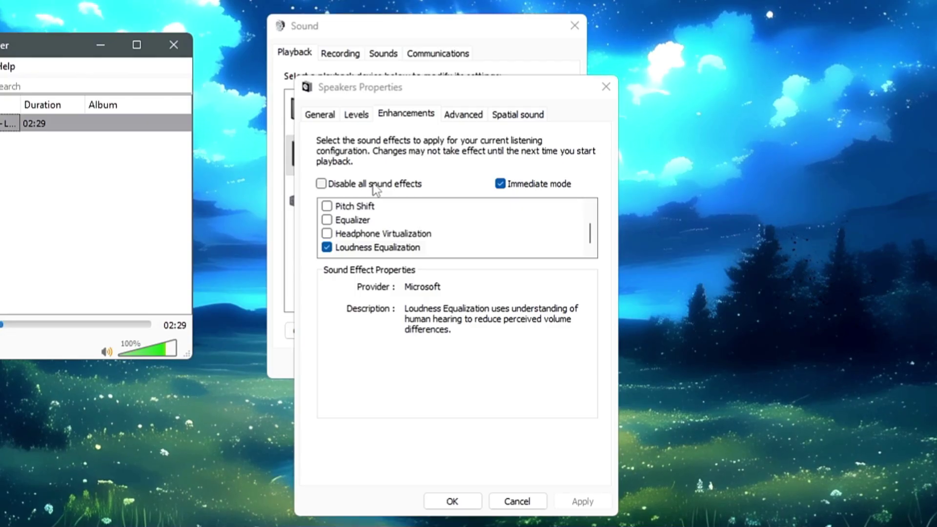
Step: Tick Disable all sound effects so every speaker enhancement, including Loudness Equalization, is off
click(375, 186)
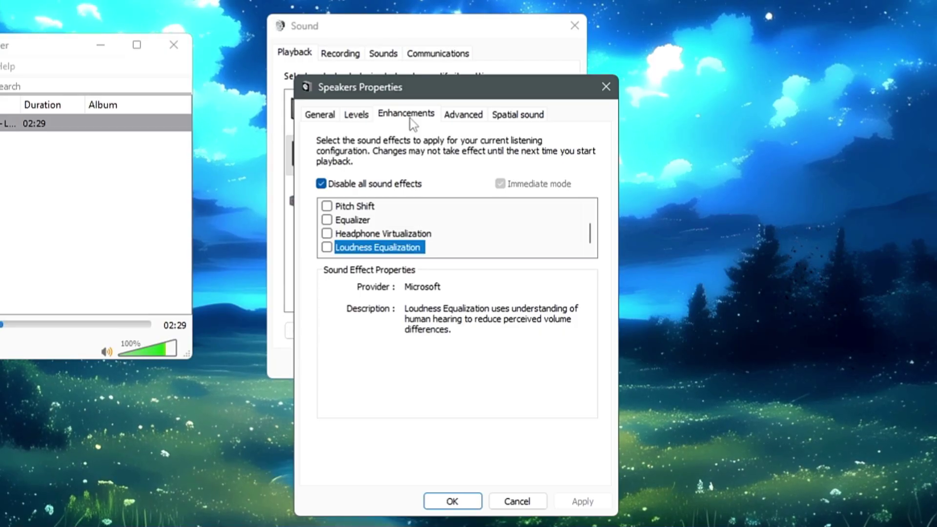
Step: On the Advanced tab, set the default format to 24 bit, 96000 Hz (Studio Quality)
click(464, 117)
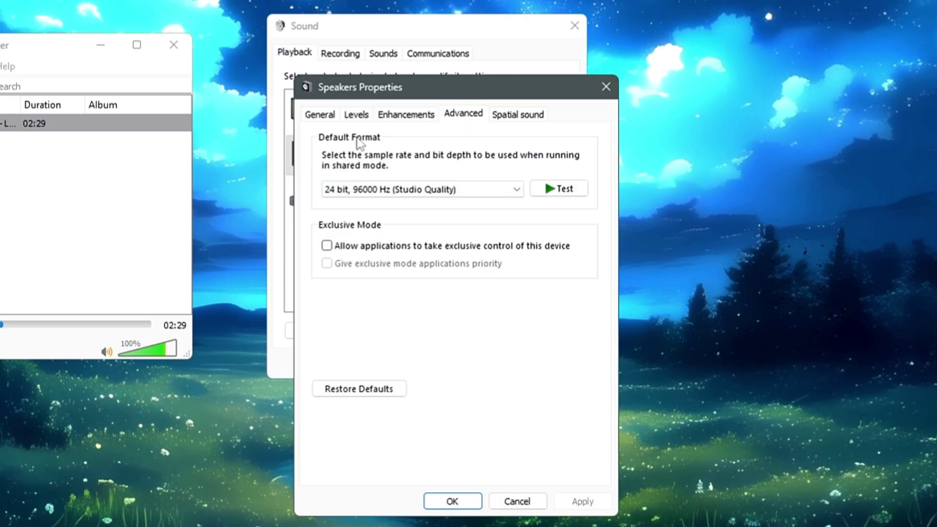
click(496, 192)
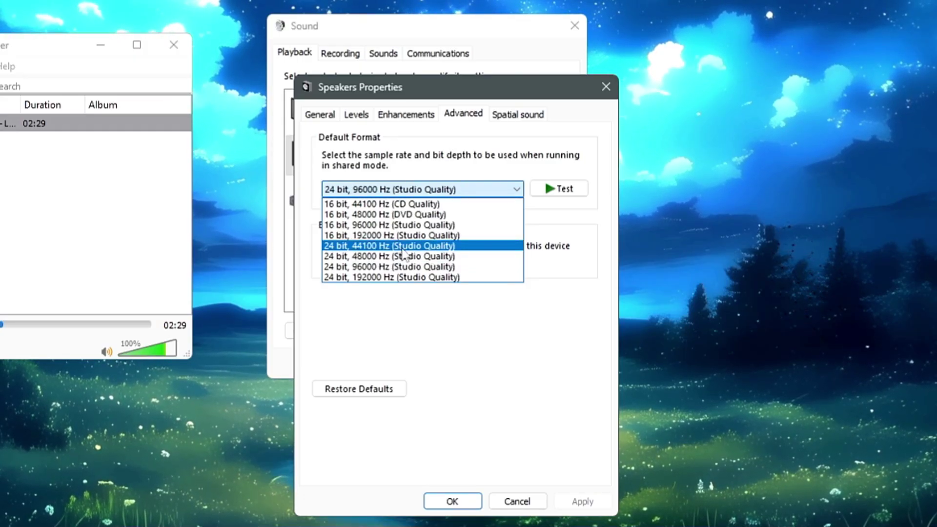
click(372, 268)
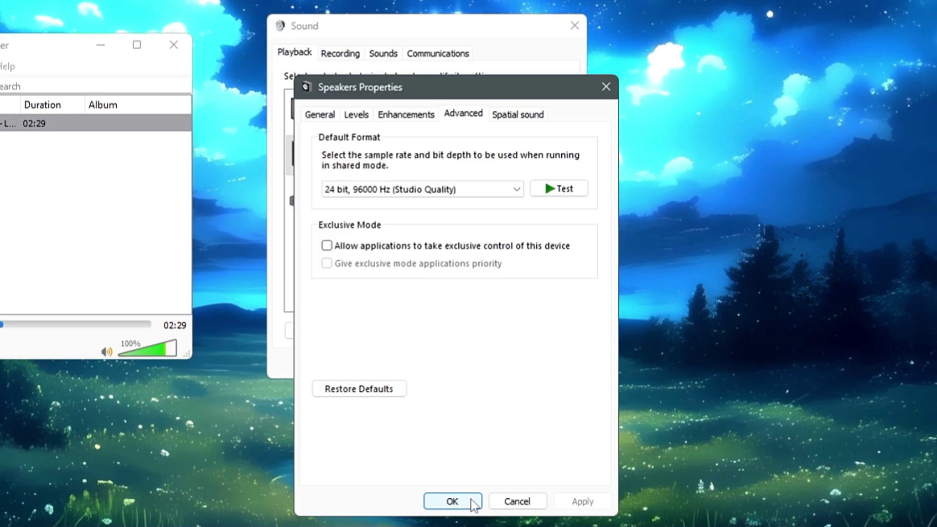
drag(31, 42, 91, 52)
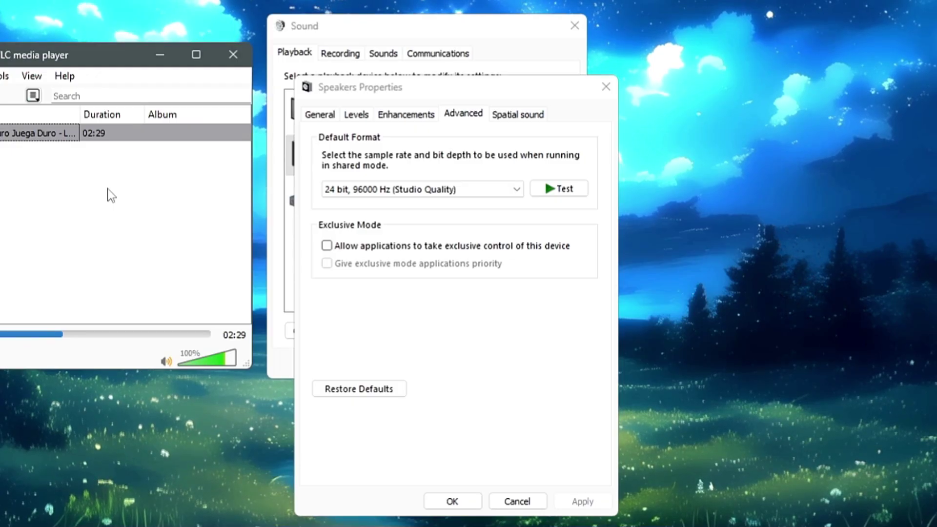
click(422, 190)
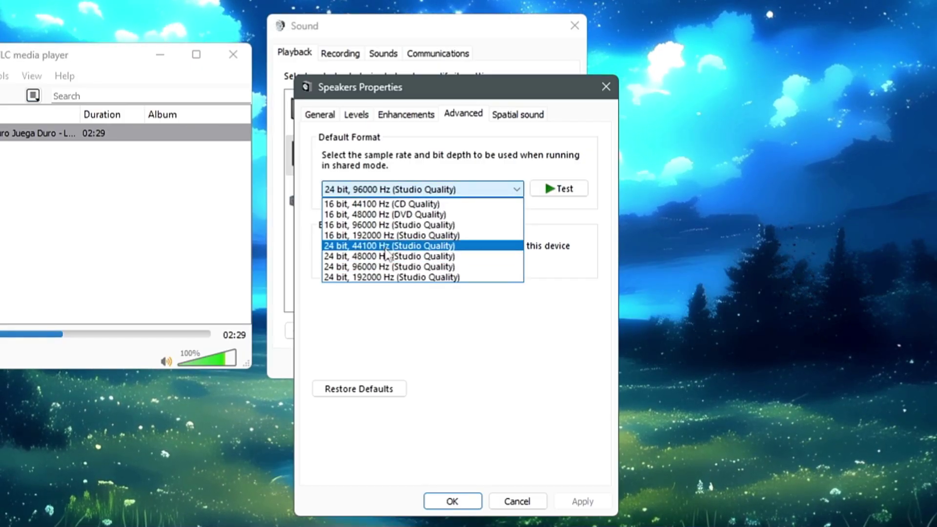
Step: Keep the default format at 24 bit, 96000 Hz and leave the spatial sound format Off
click(374, 270)
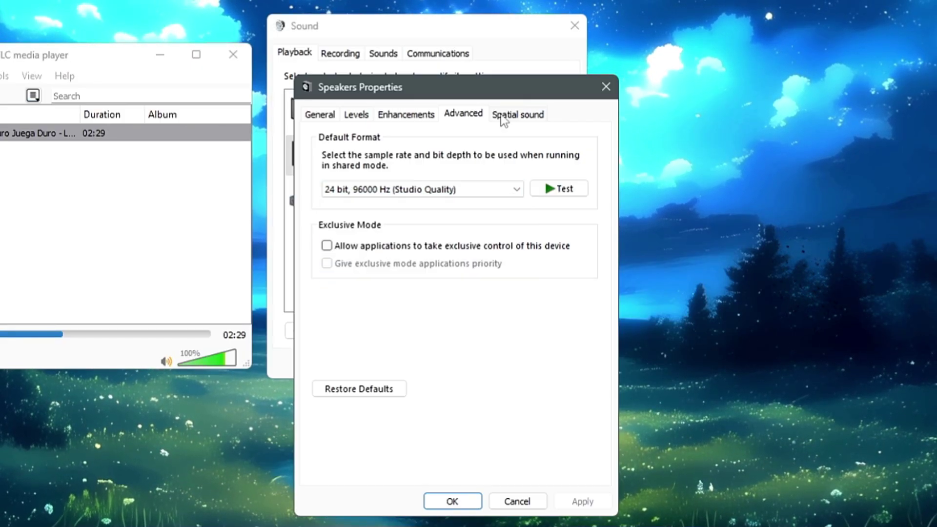
click(504, 117)
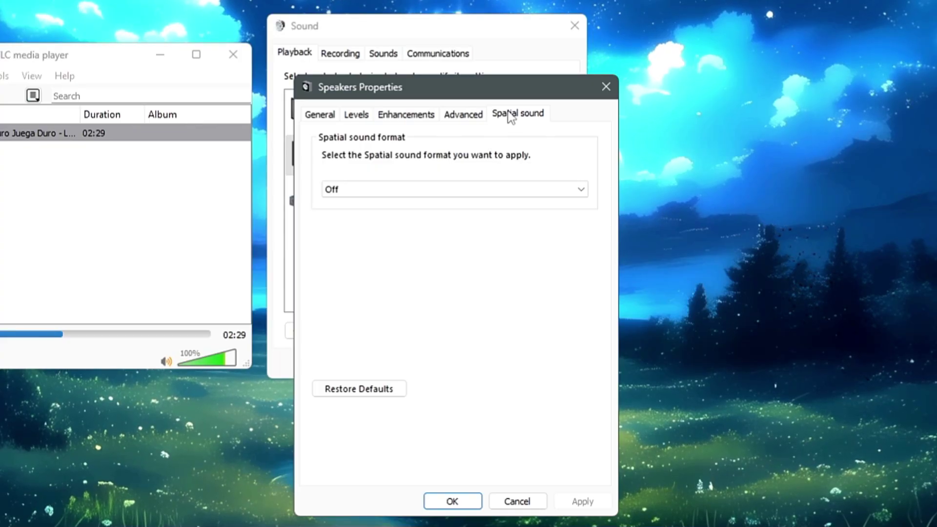
drag(506, 93, 480, 31)
click(344, 127)
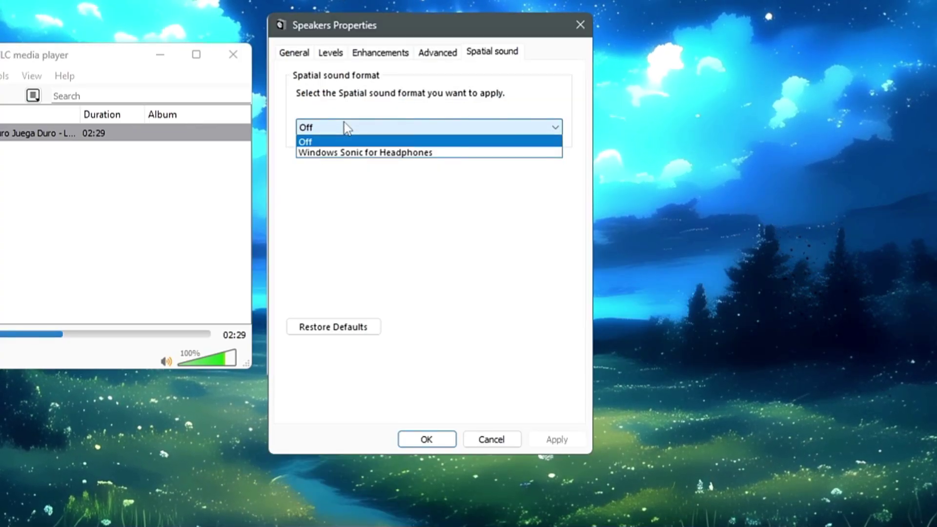
click(388, 143)
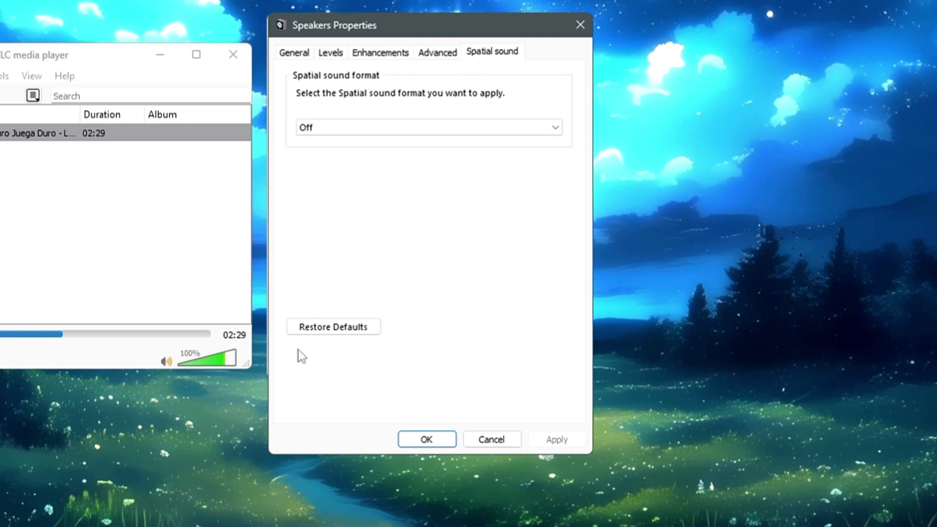
Step: Close Speakers Properties and the Sound dialog with OK, then bring up the Win+X quick menu
click(447, 445)
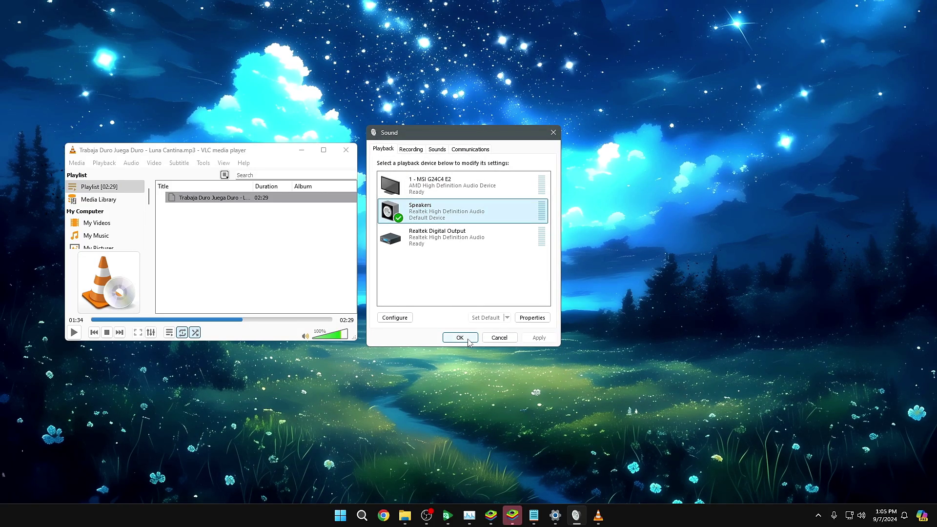
click(460, 338)
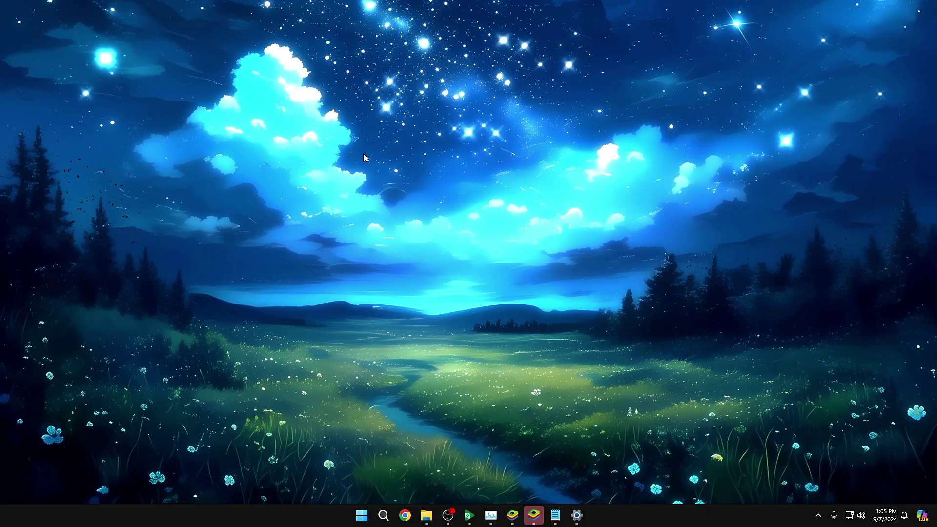
right_click(366, 513)
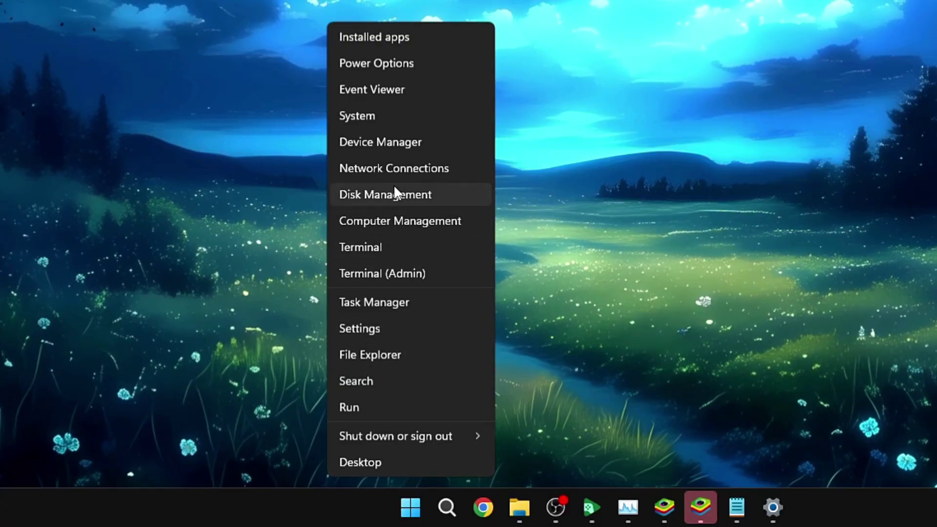
Step: Launch Device Manager and expand Sound, video and game controllers to select Realtek High Definition Audio
click(397, 144)
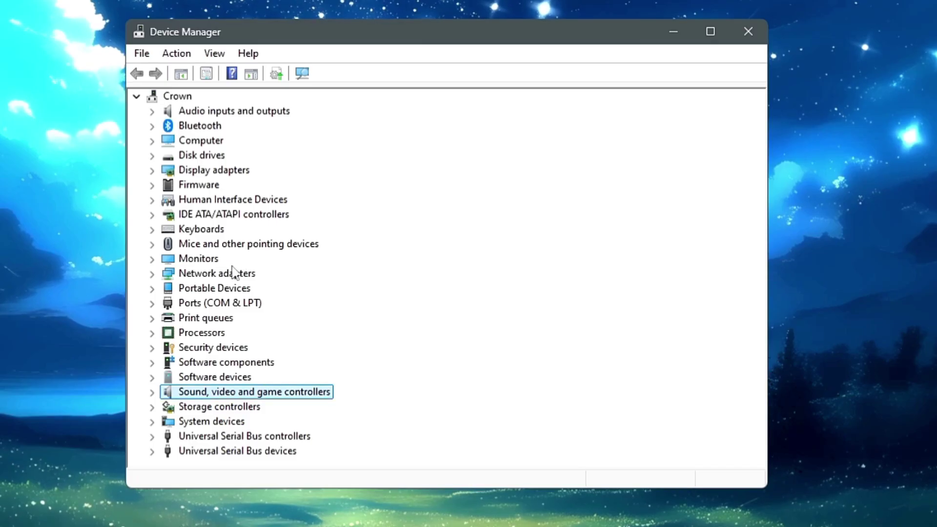
double_click(204, 395)
scroll(235, 391, down, 2)
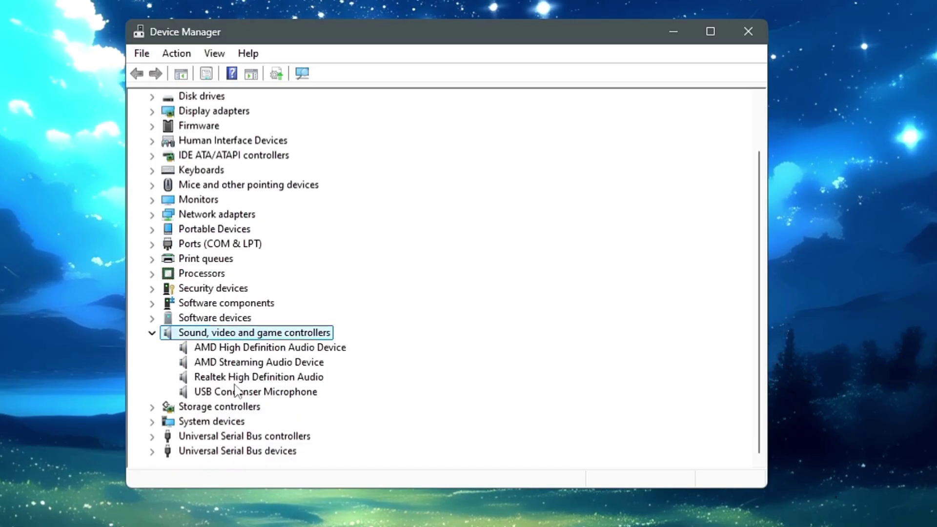
click(220, 379)
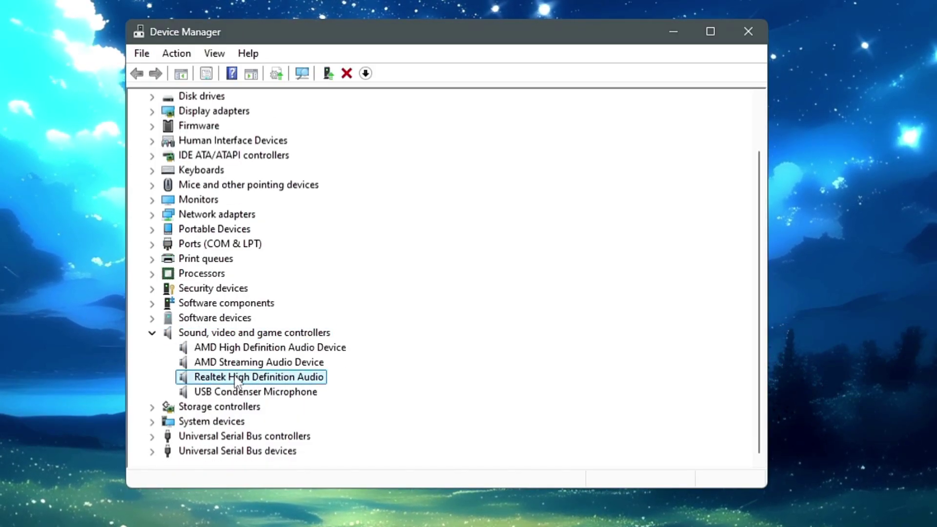
Step: Search automatically for an updated Realtek driver and close the best-driver-installed result
right_click(238, 381)
click(290, 386)
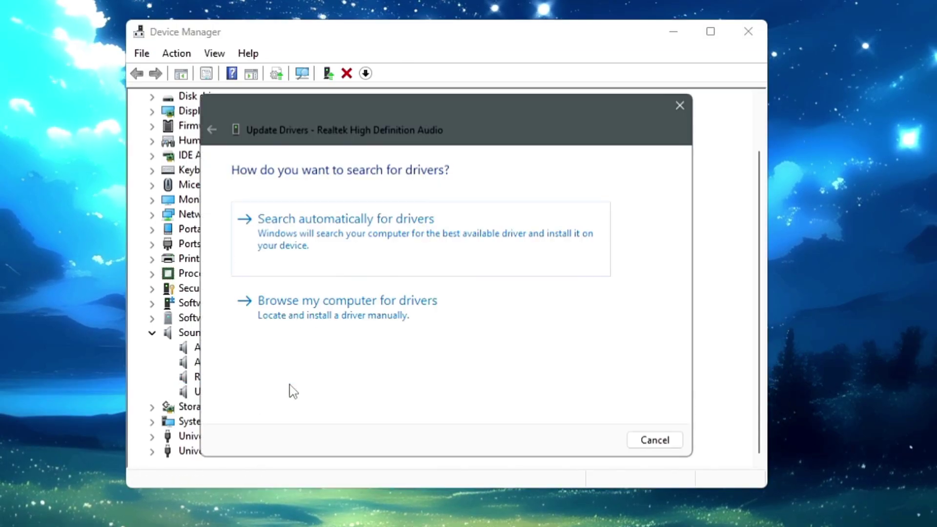
click(334, 246)
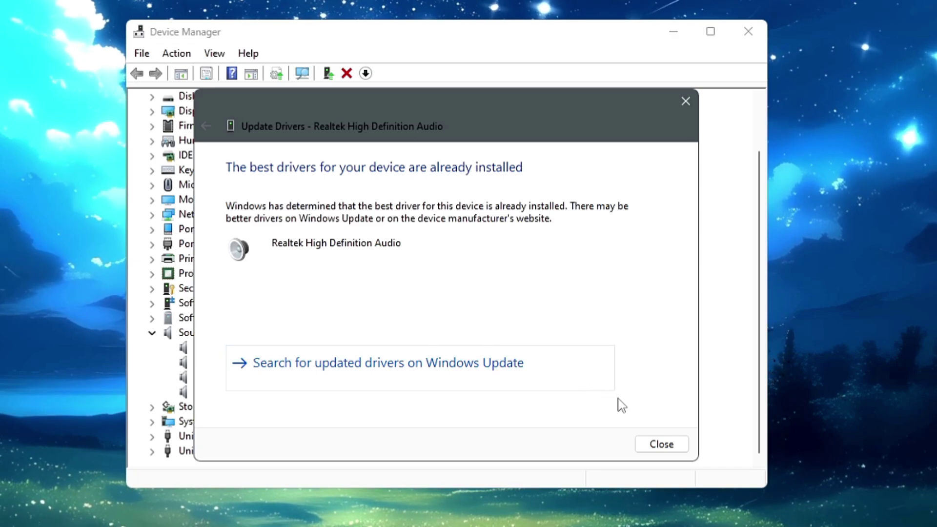
click(659, 444)
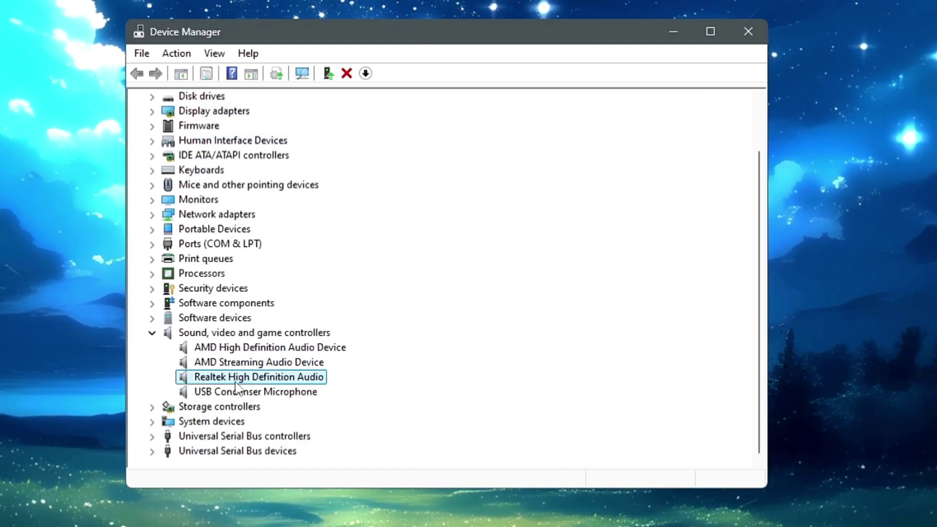
click(239, 391)
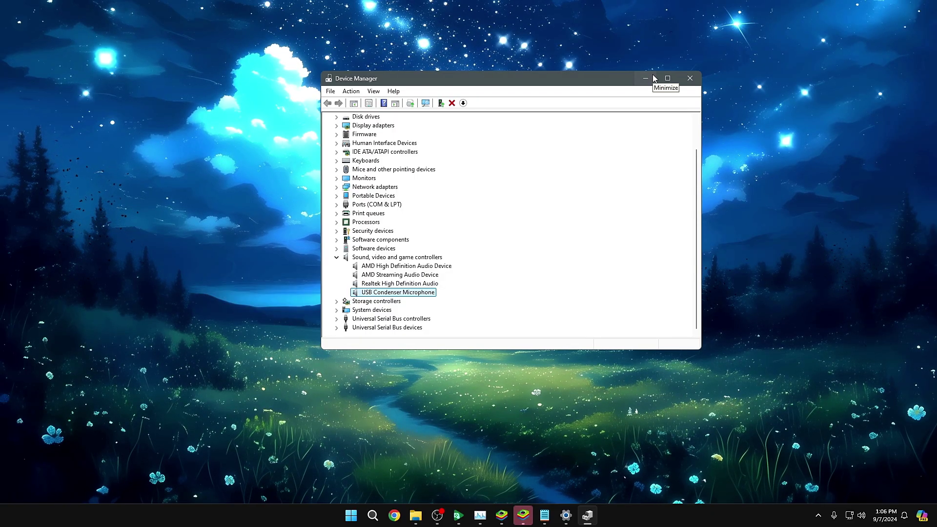
Step: Minimize Device Manager and bring up the Start menu
click(653, 78)
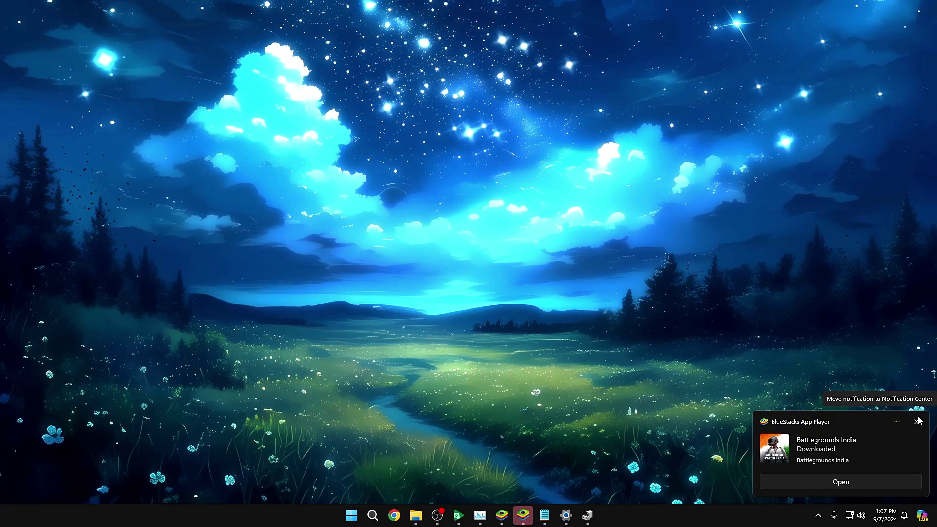
click(353, 515)
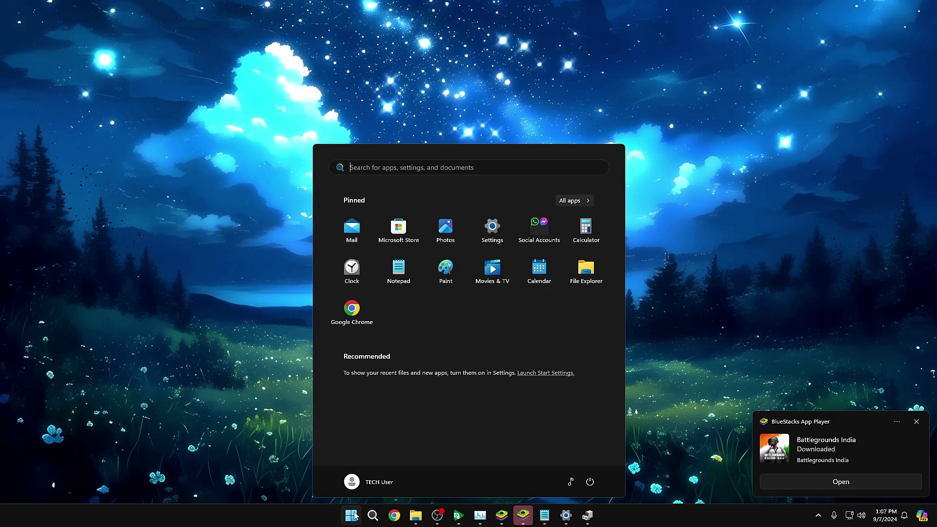
Step: Search Microsoft Store for fxsound and install the FxSound app
click(398, 226)
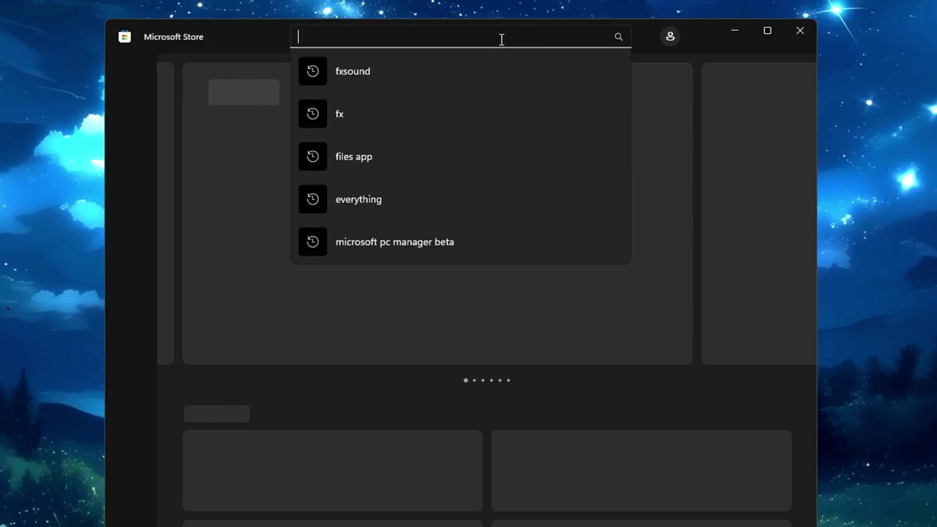
click(370, 75)
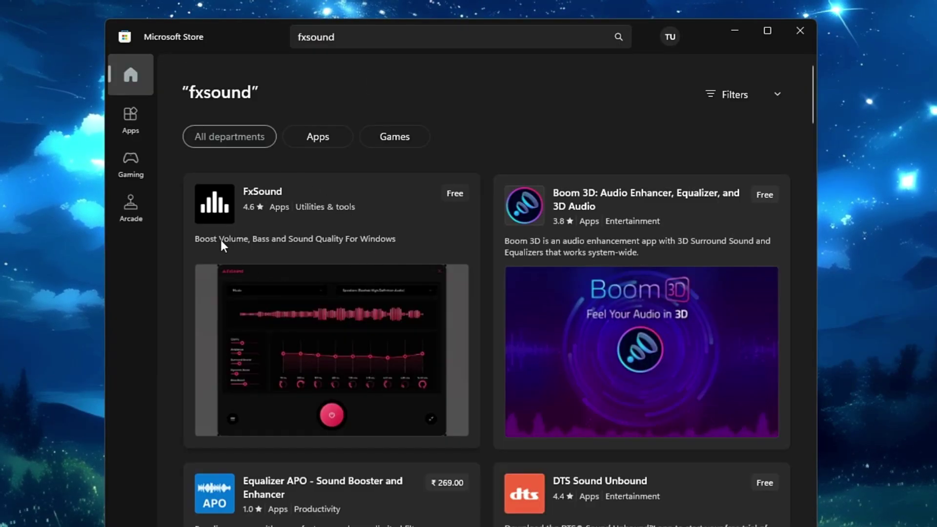
mouse_move(247, 220)
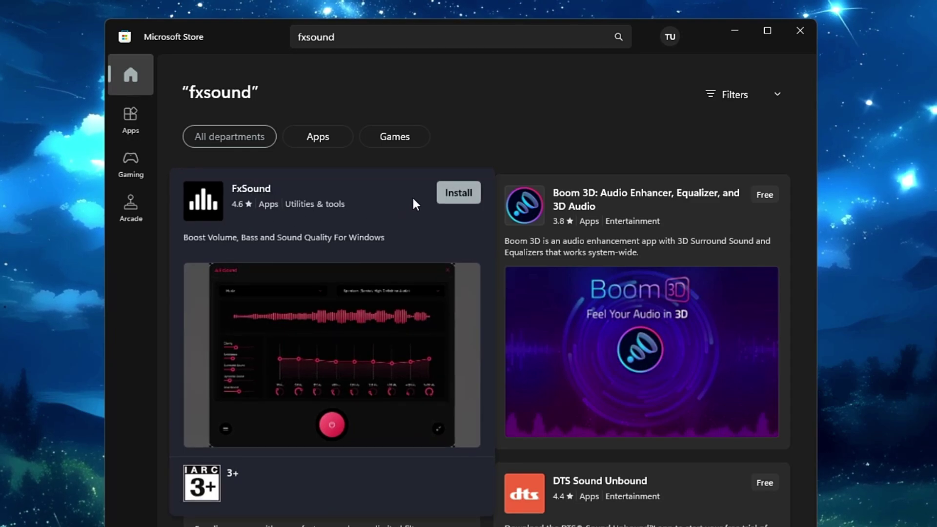
click(442, 194)
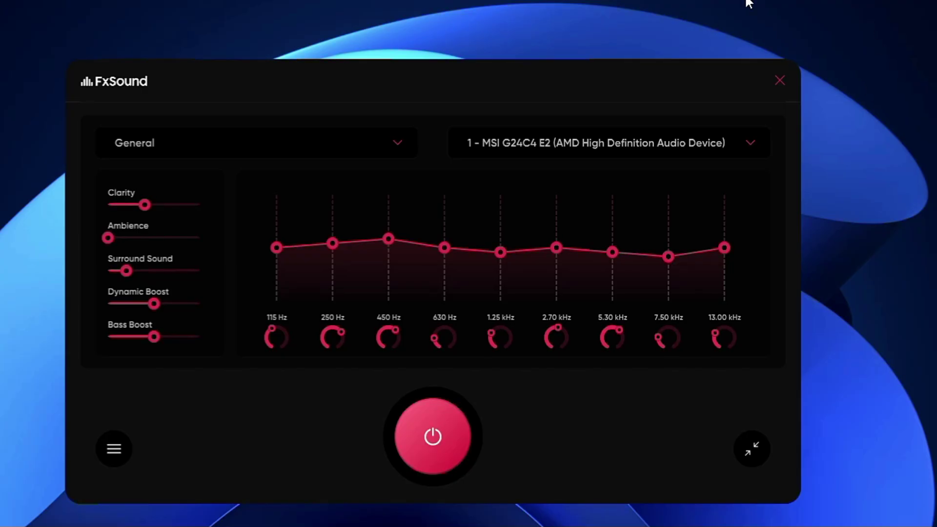
drag(545, 63, 562, 43)
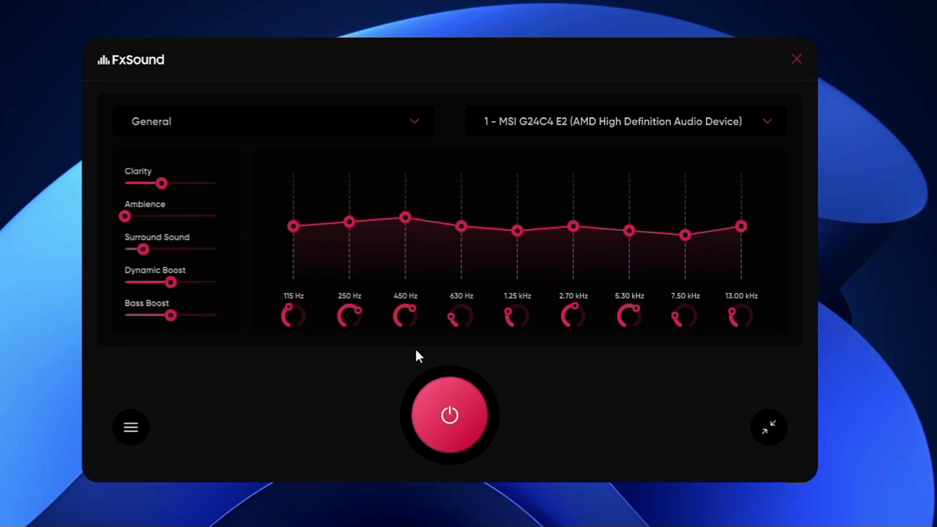
Step: Check the output device list and keep the General preset in FxSound
click(530, 126)
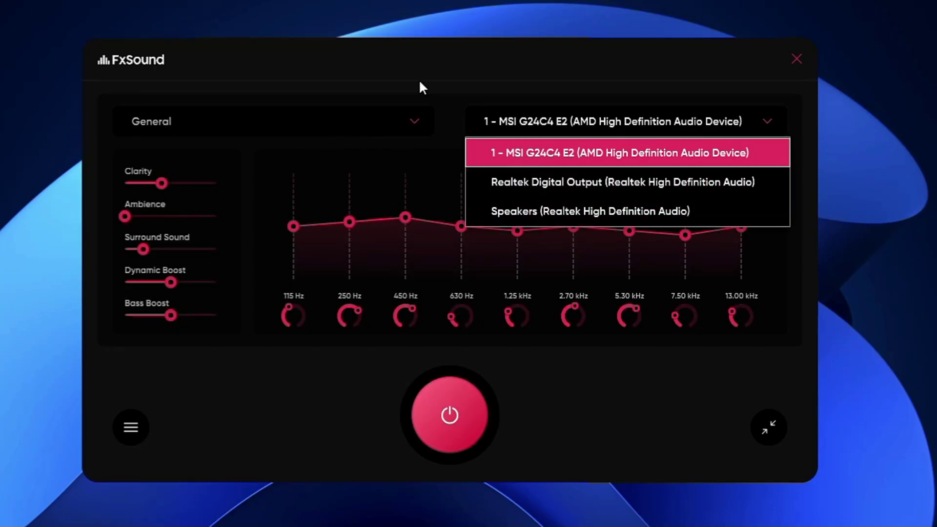
click(385, 130)
click(235, 149)
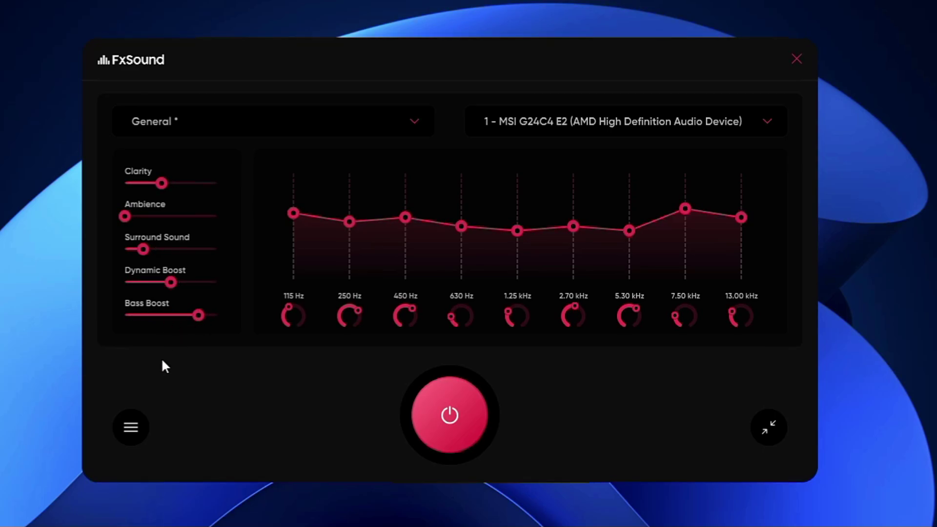
Step: Raise Ambience slightly and toggle the sound effects off and back on to compare
drag(133, 226, 137, 227)
click(456, 418)
click(456, 419)
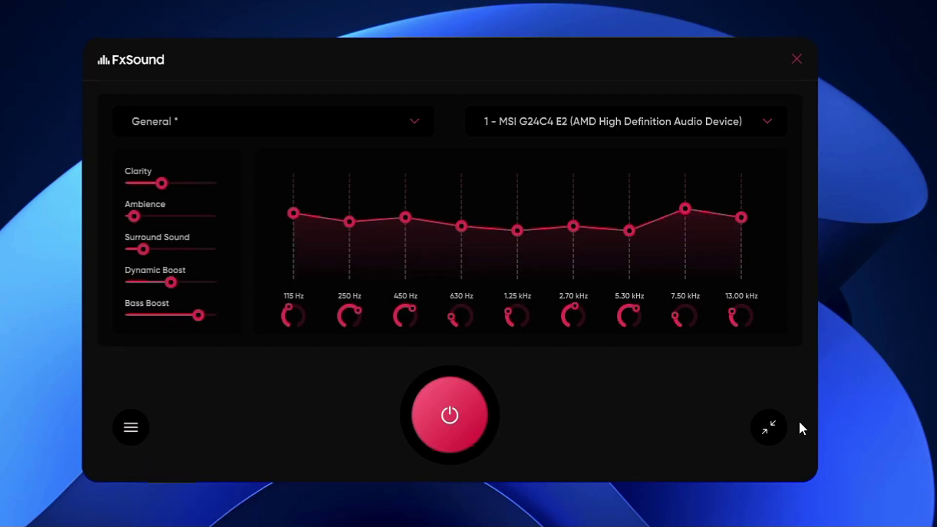